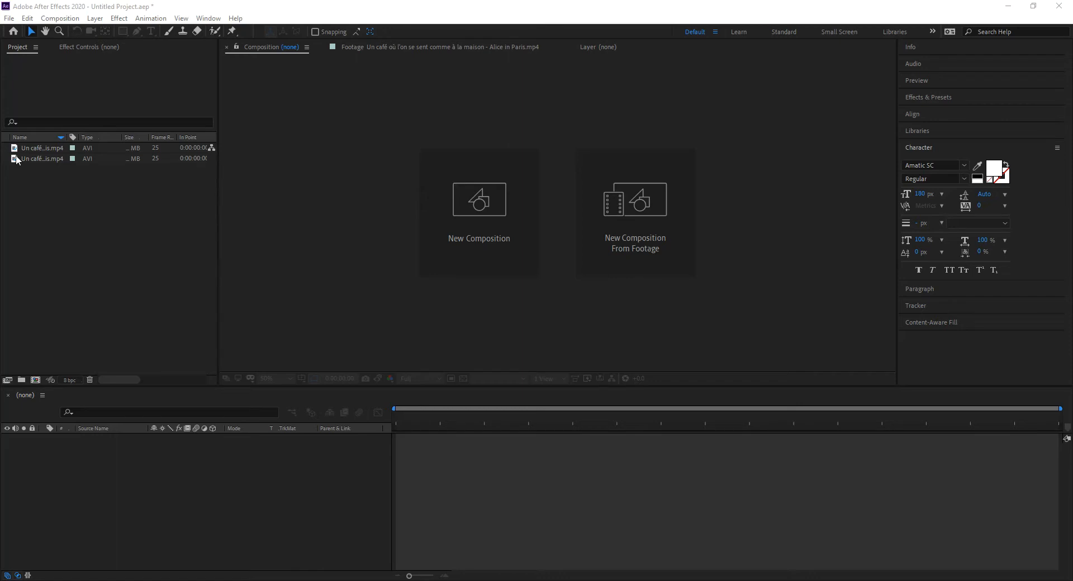
# Create a composition from the second "Un café...is.mp4" clip and set the current time to its first frame.
pyautogui.moveTo(17, 161); pyautogui.dragTo(33, 381)
pyautogui.moveTo(400, 418); pyautogui.dragTo(375, 438)
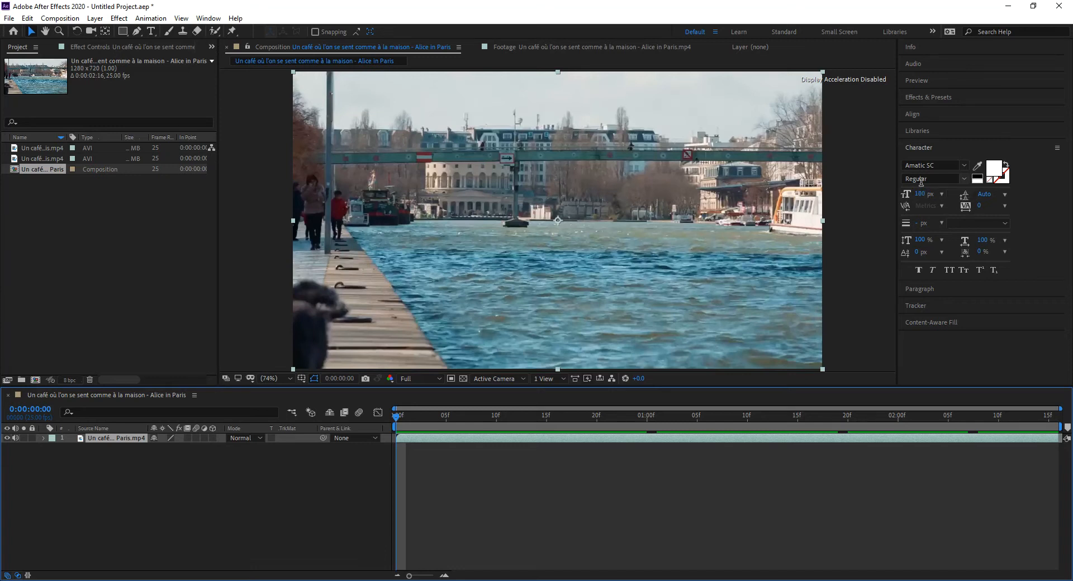
# Add a centre-aligned text layer reading "Quai des Saints-Pères" at the middle of the frame.
pyautogui.click(925, 289)
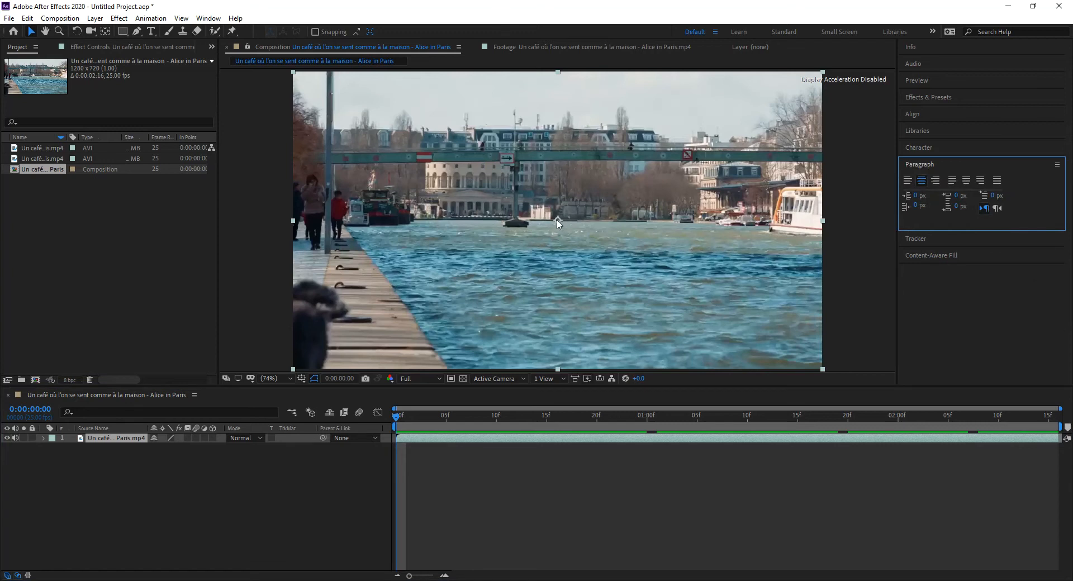
pyautogui.click(151, 35)
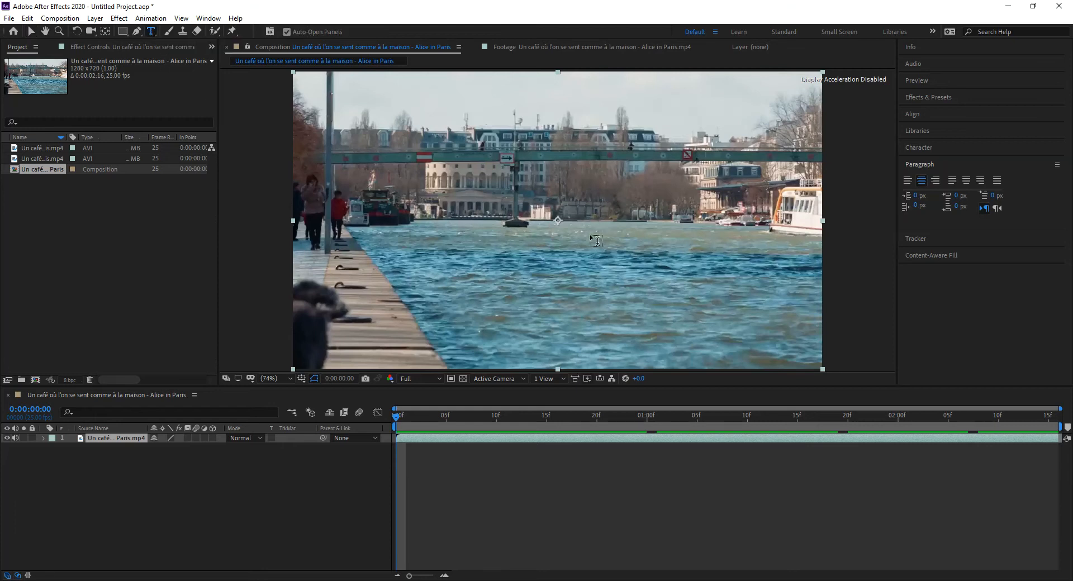
pyautogui.click(558, 220)
pyautogui.write('Quai des Saints-Pères')
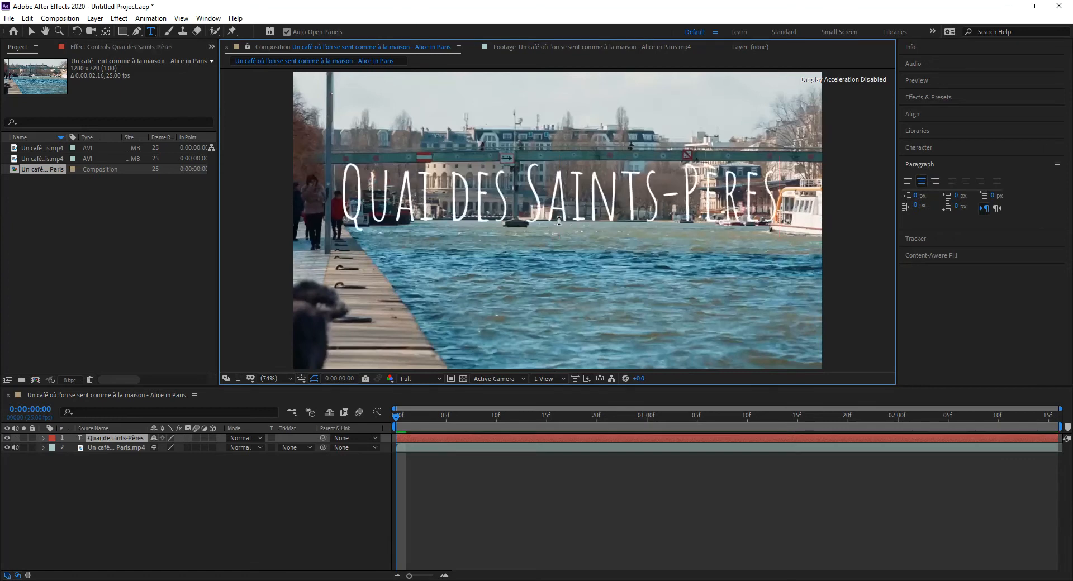
# Break the title into two lines before "Saints-Pères" and move it up slightly to centre it in the frame.
pyautogui.click(525, 194)
pyautogui.press('BackSpace')
pyautogui.press('Return')
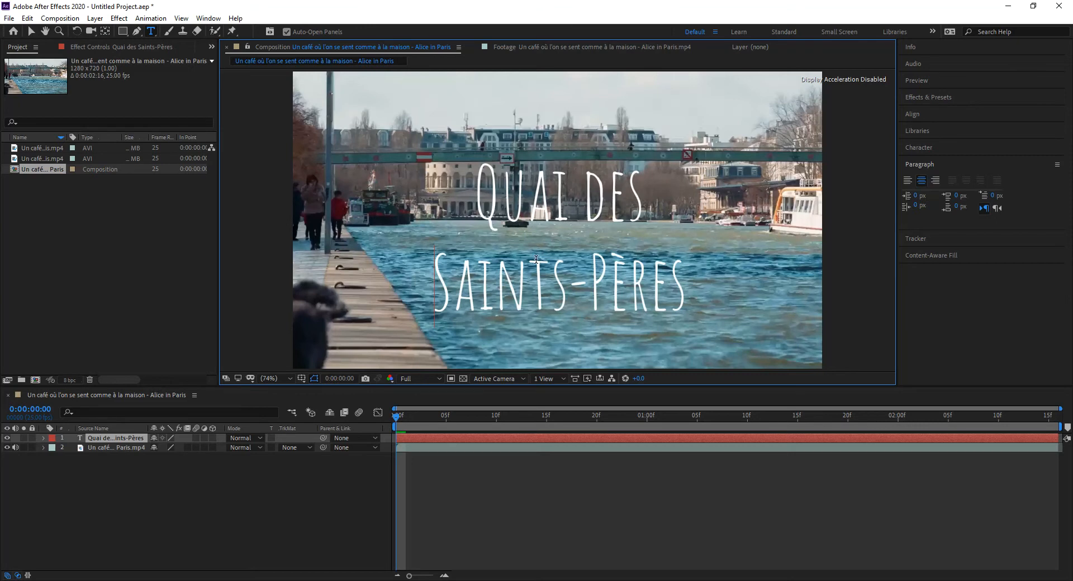
pyautogui.click(31, 32)
pyautogui.moveTo(574, 224); pyautogui.dragTo(569, 201)
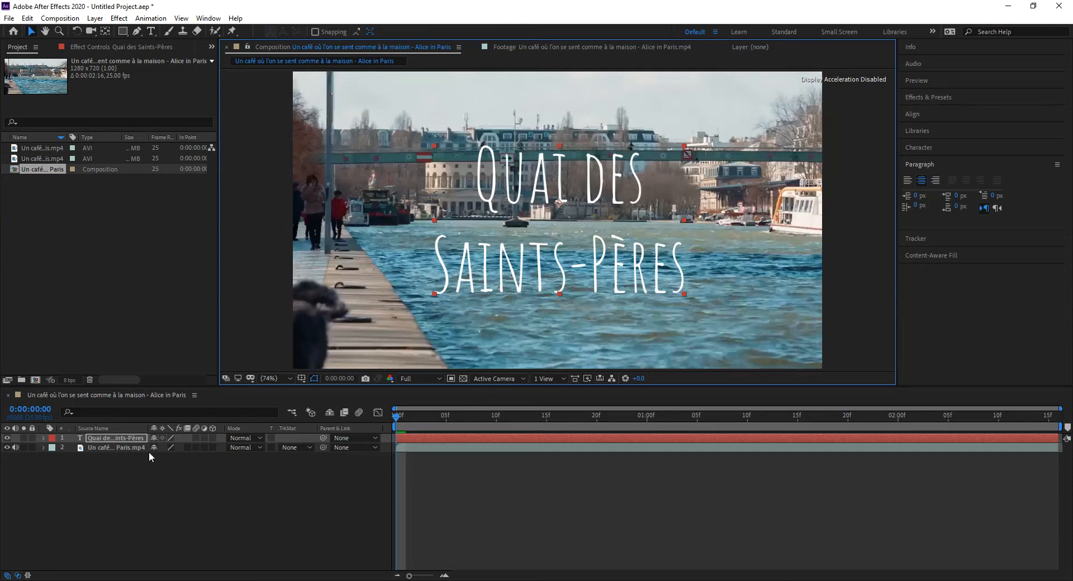
# Start a Track Motion tracker on the video layer.
pyautogui.click(133, 446)
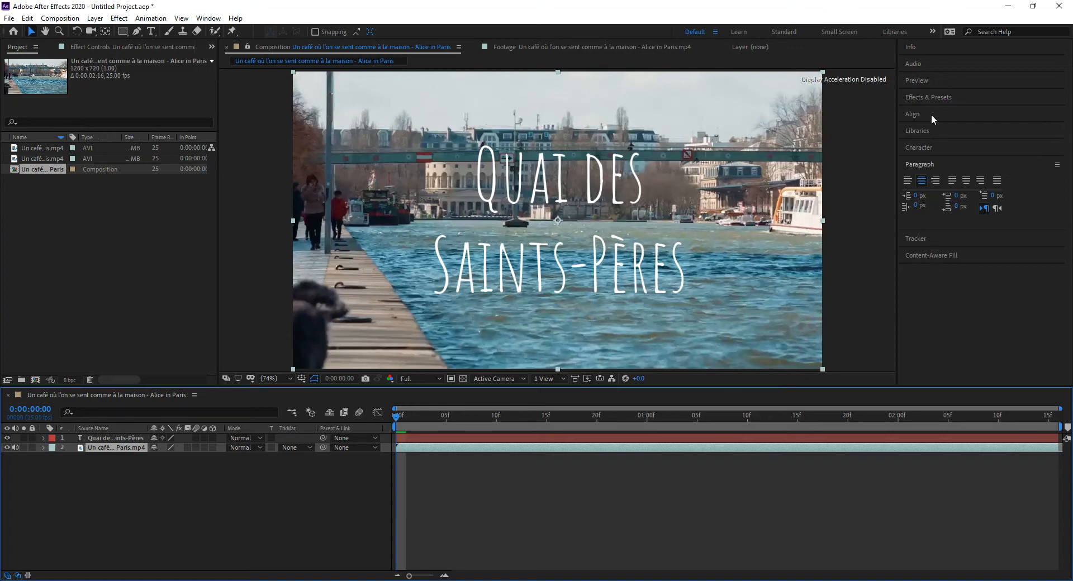
pyautogui.click(925, 238)
pyautogui.click(207, 18)
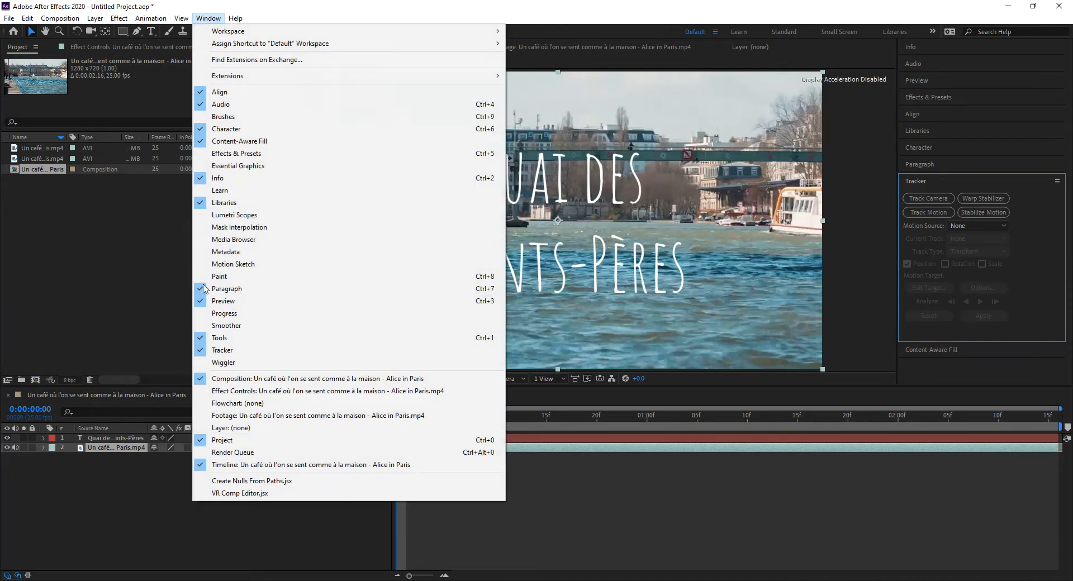
pyautogui.click(963, 175)
pyautogui.click(953, 181)
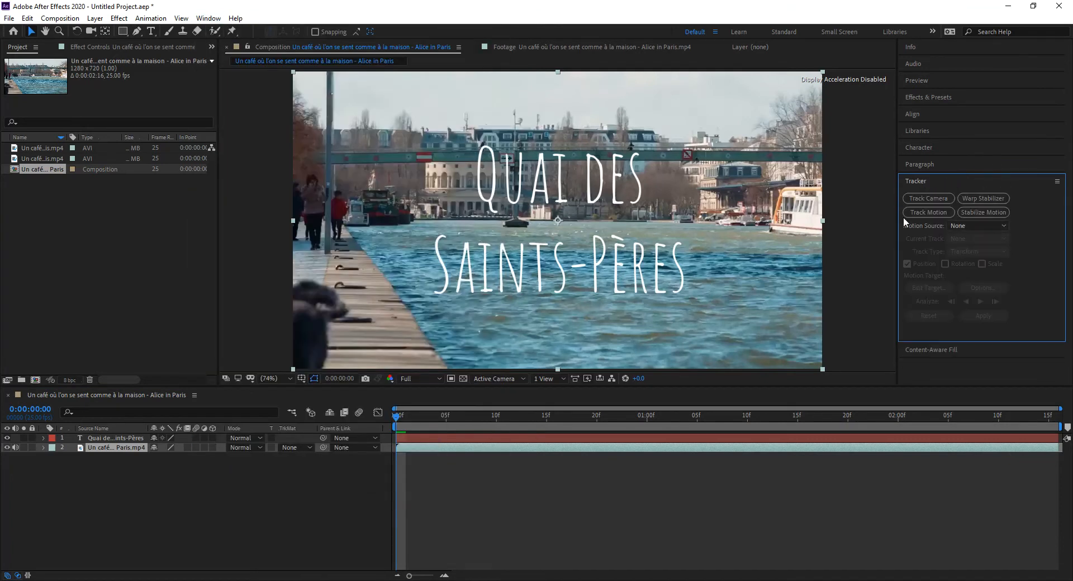
pyautogui.click(921, 212)
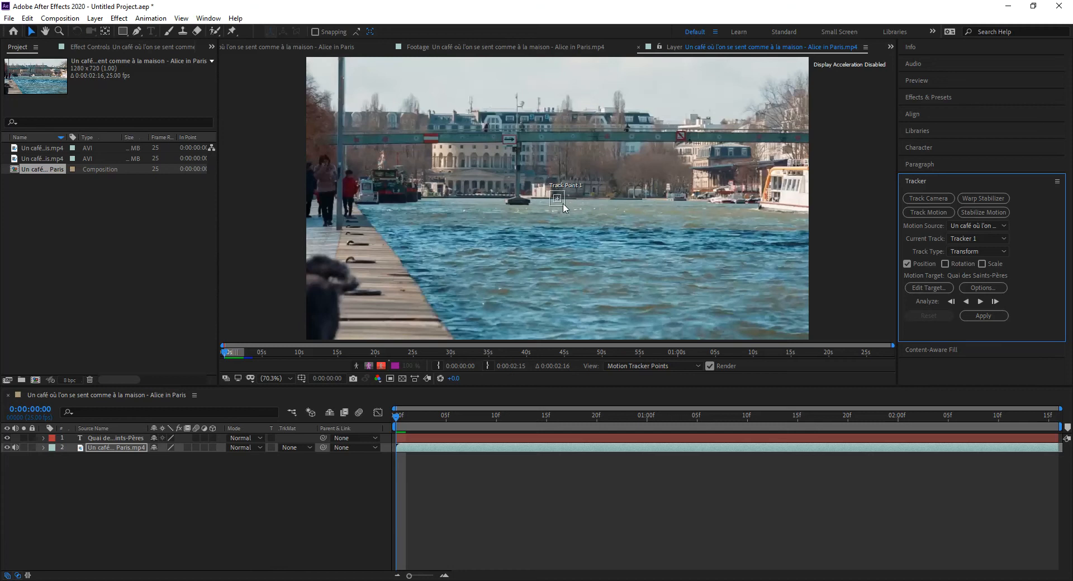
# Place Track Point 1 precisely on the small dark red sign on the bridge, then fit the whole frame in view.
pyautogui.moveTo(561, 202); pyautogui.dragTo(684, 144)
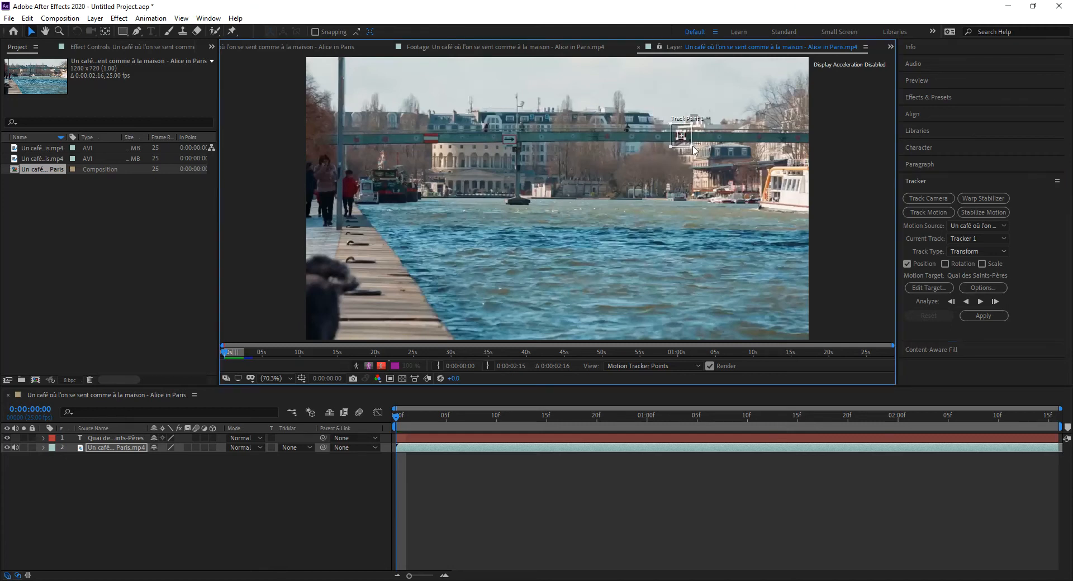
pyautogui.moveTo(677, 143); pyautogui.dragTo(681, 139)
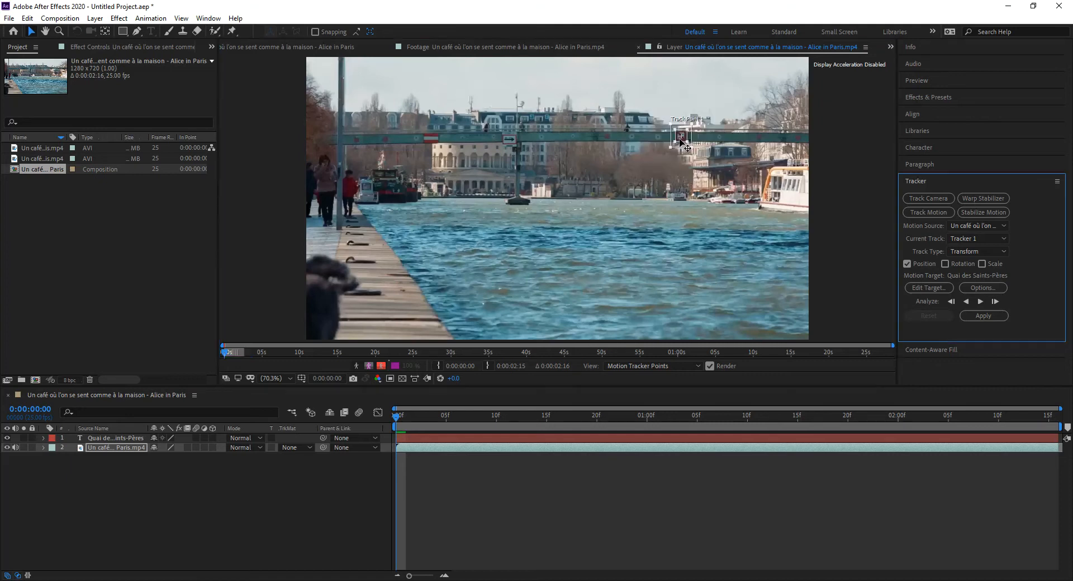
pyautogui.scroll(2, 680, 140)
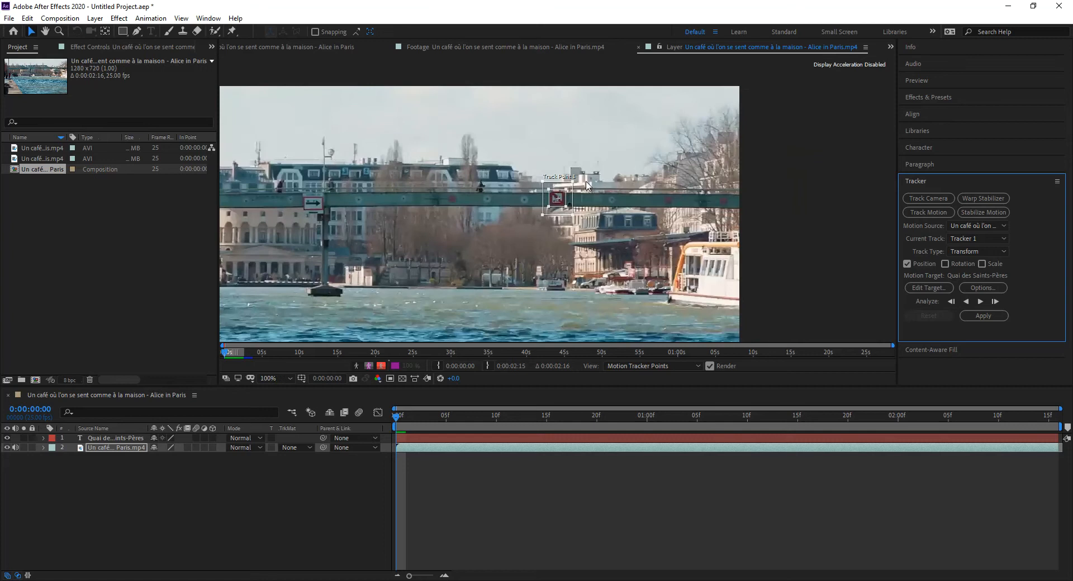
pyautogui.scroll(3, 680, 140)
pyautogui.moveTo(527, 258); pyautogui.dragTo(522, 257)
pyautogui.scroll(-5, 525, 260)
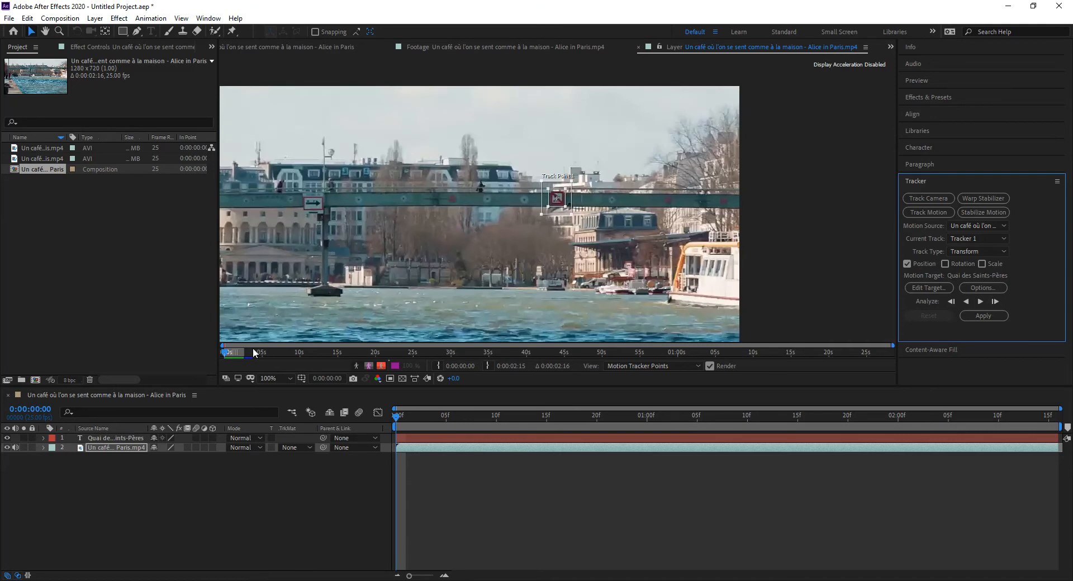
pyautogui.click(275, 377)
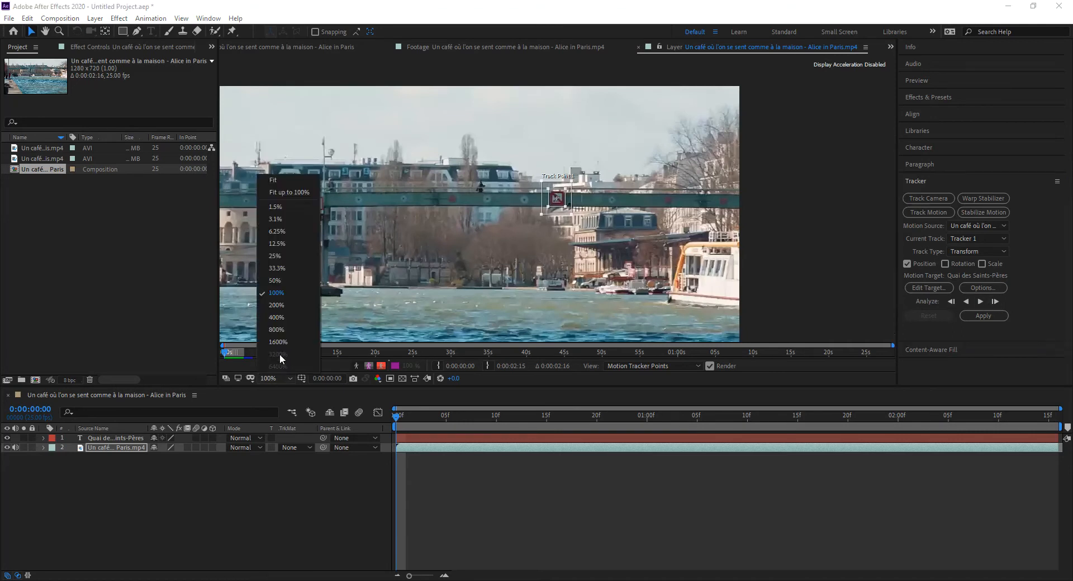
pyautogui.click(292, 189)
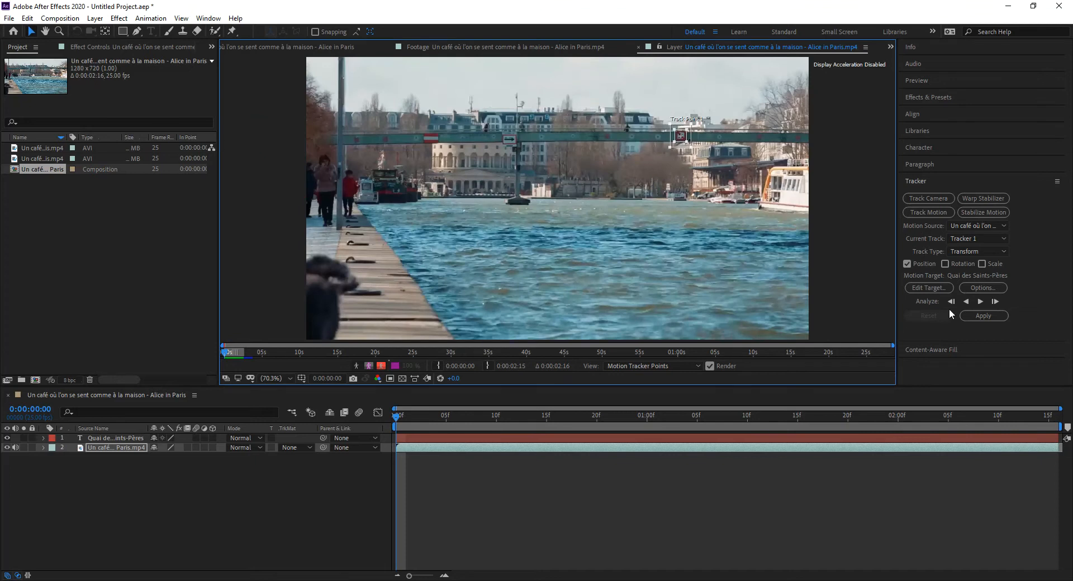
# Set the motion tracker's channel to Luminance and analyze the tracked sign forward through the whole clip.
pyautogui.click(983, 288)
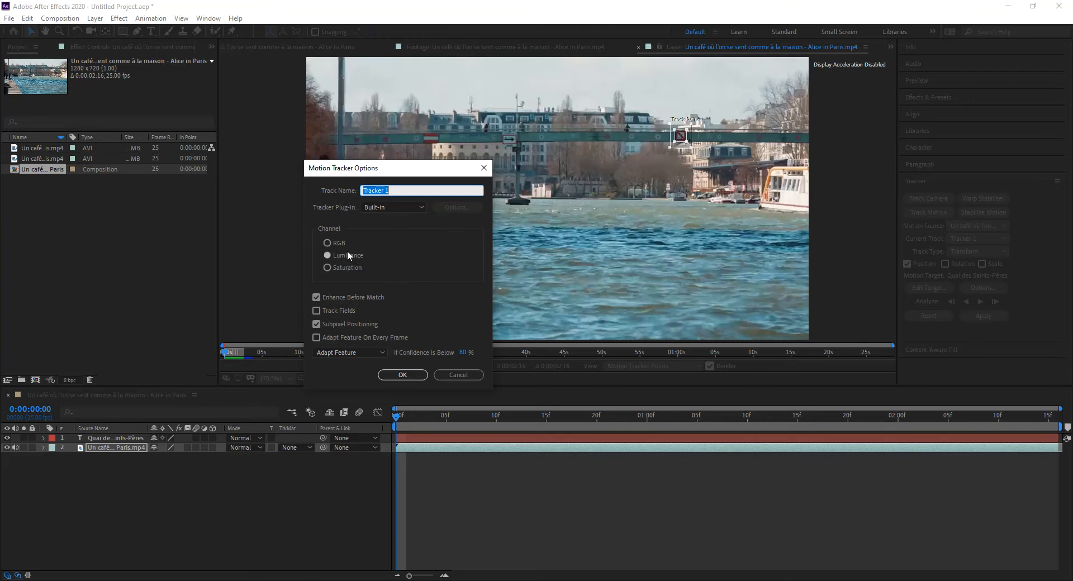
pyautogui.click(331, 242)
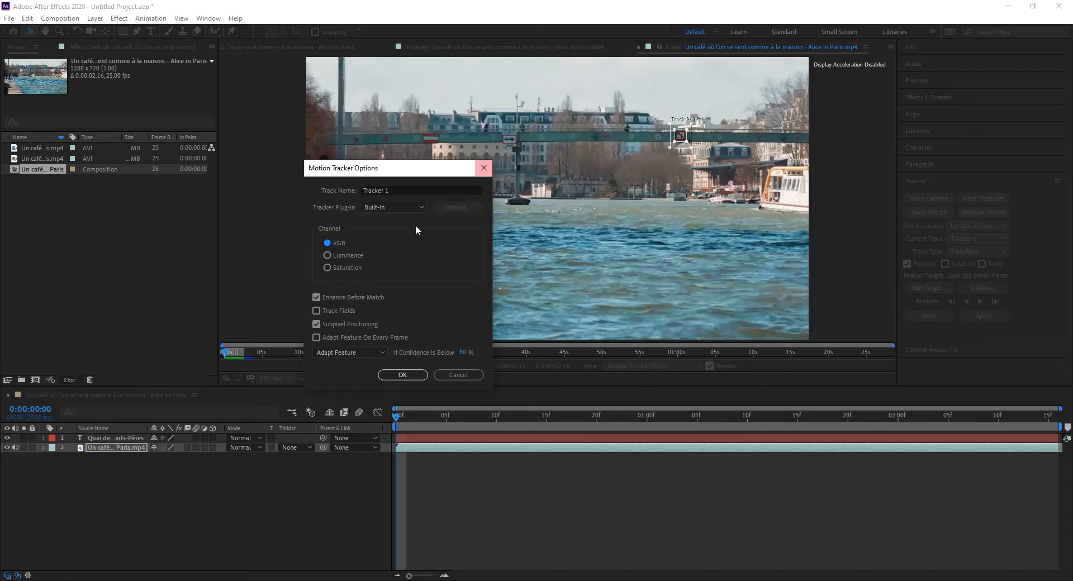
pyautogui.click(342, 257)
pyautogui.click(414, 375)
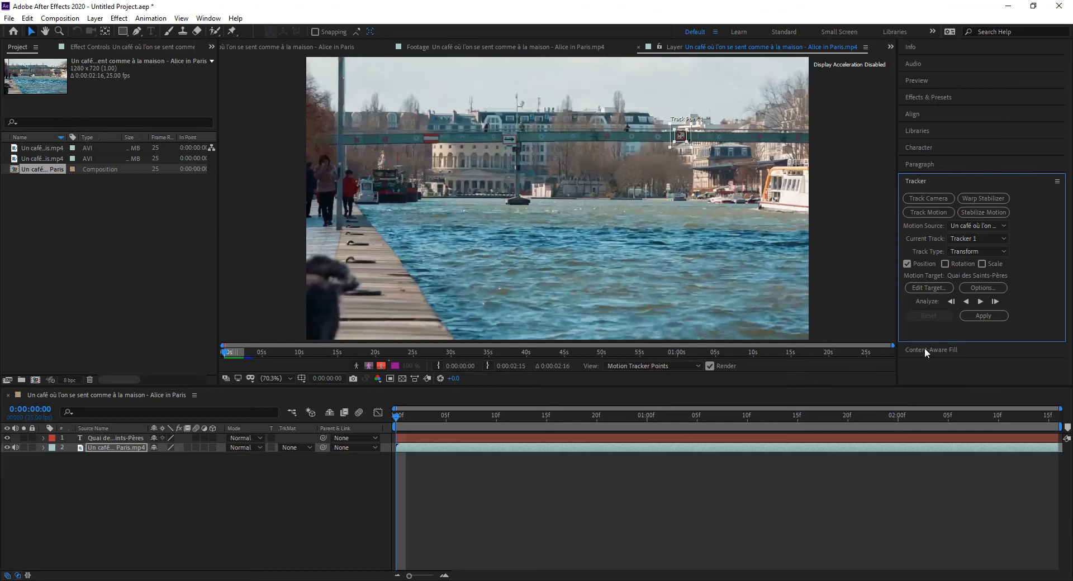
pyautogui.click(981, 301)
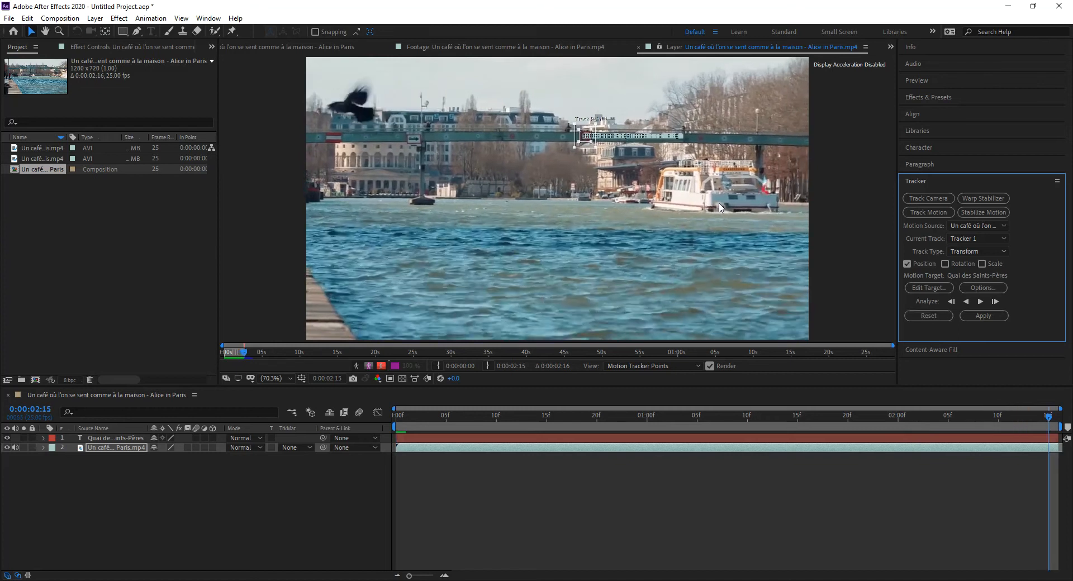
# Examine the tracking keyframes generated on the video layer.
pyautogui.click(139, 446)
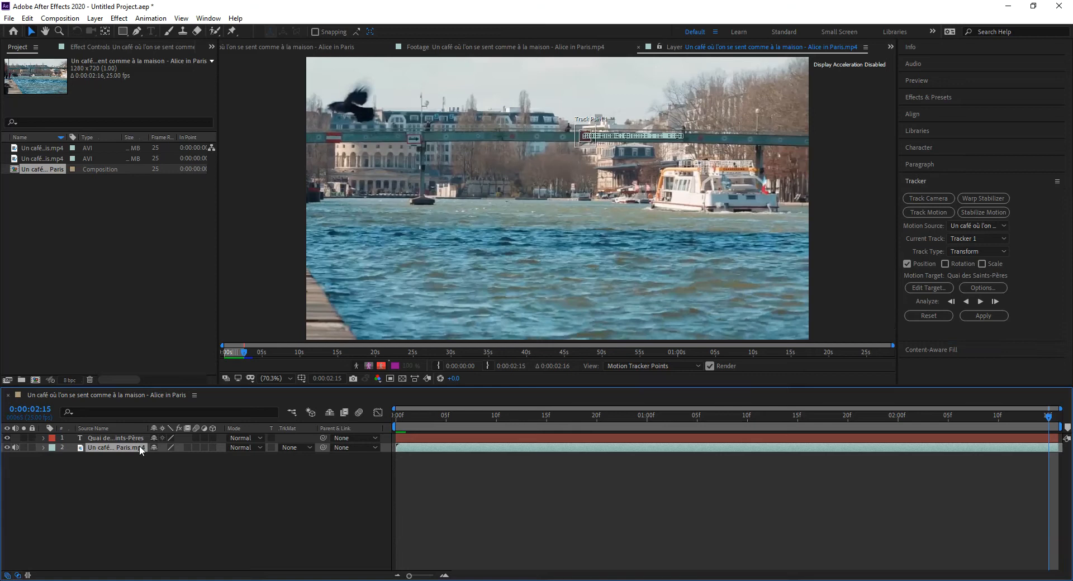
pyautogui.press('u')
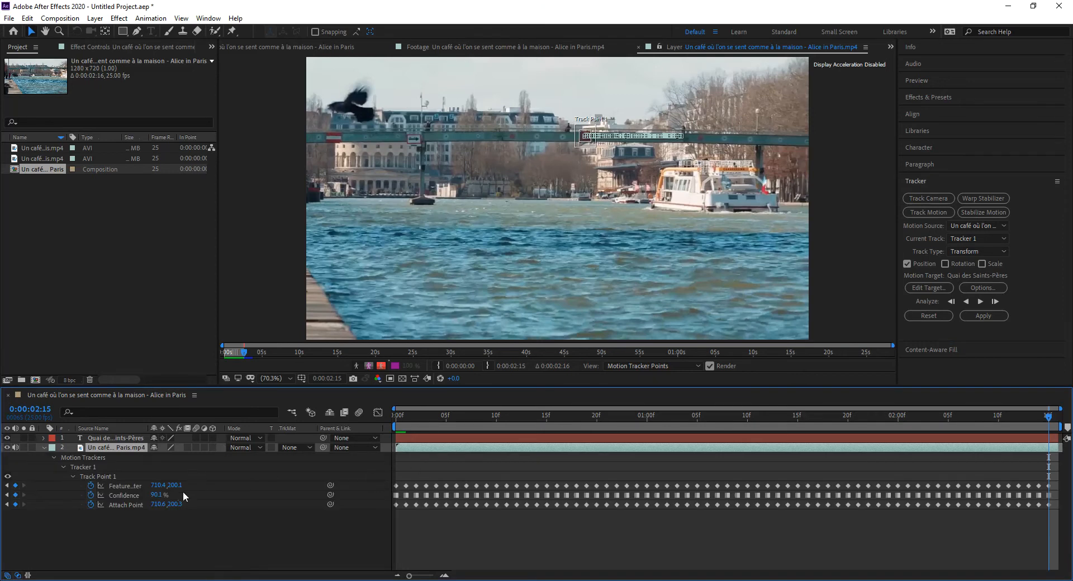
pyautogui.press('u')
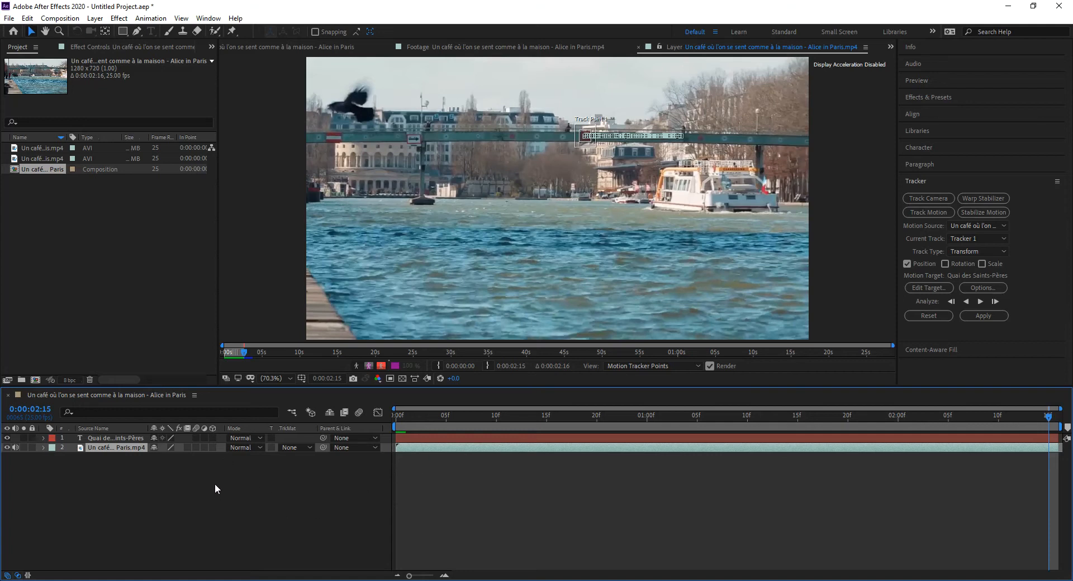
# Set the tracker's motion target to the "Quai des Saints-Pères" text layer.
pyautogui.click(124, 439)
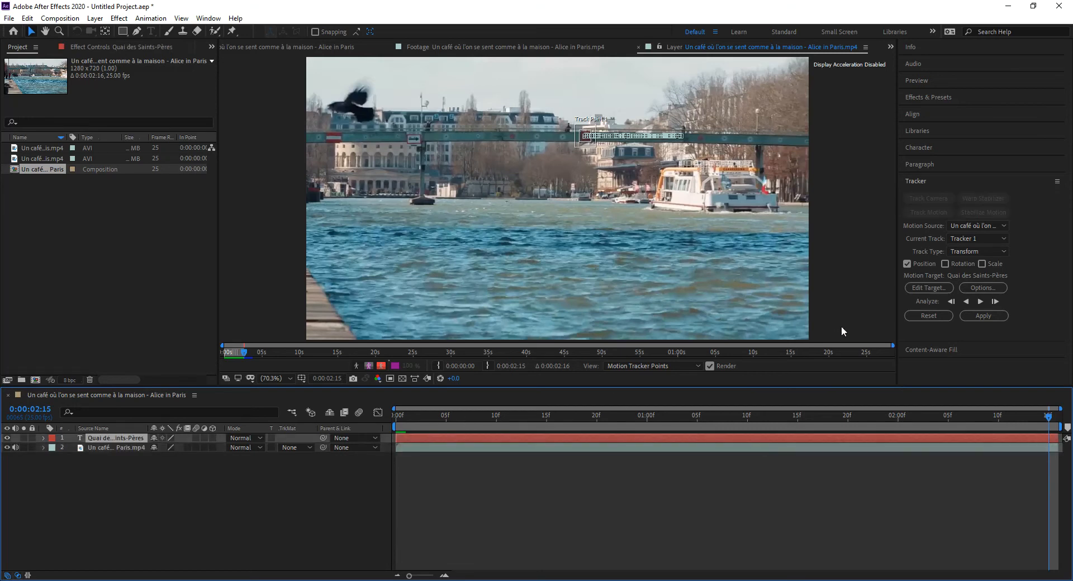
pyautogui.click(934, 289)
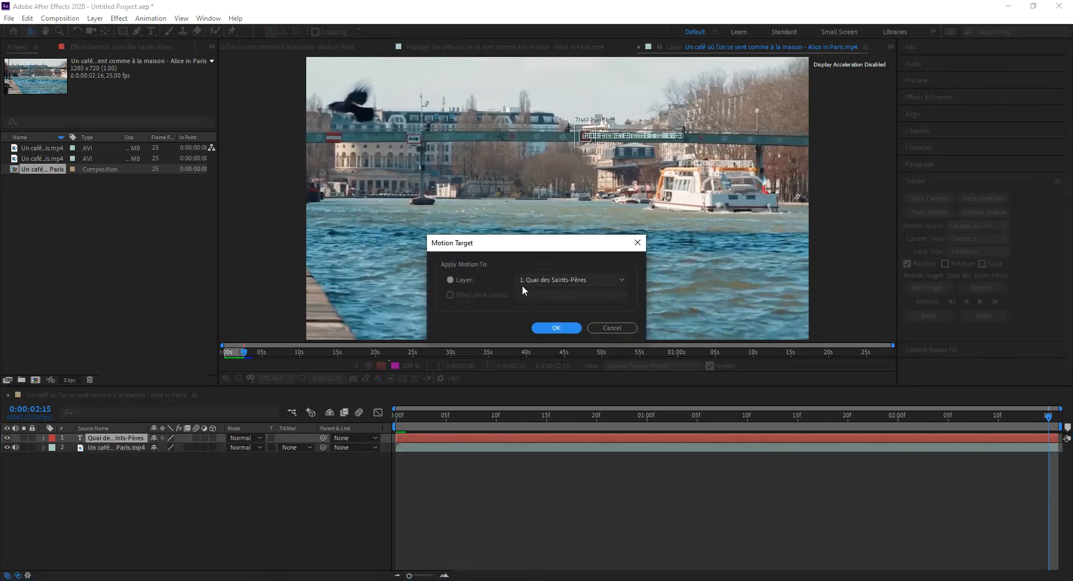
pyautogui.click(545, 277)
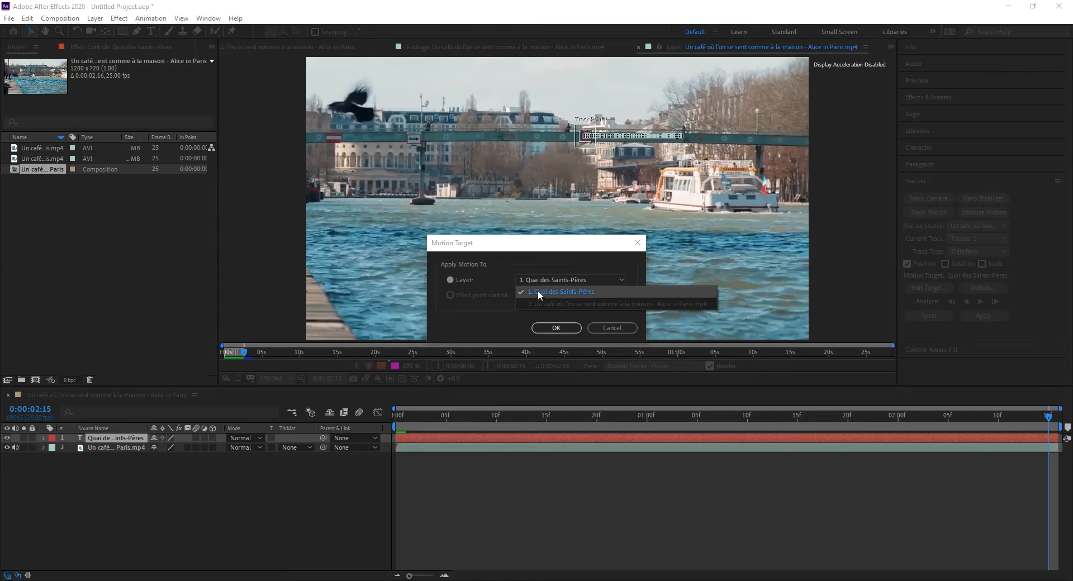
pyautogui.click(558, 291)
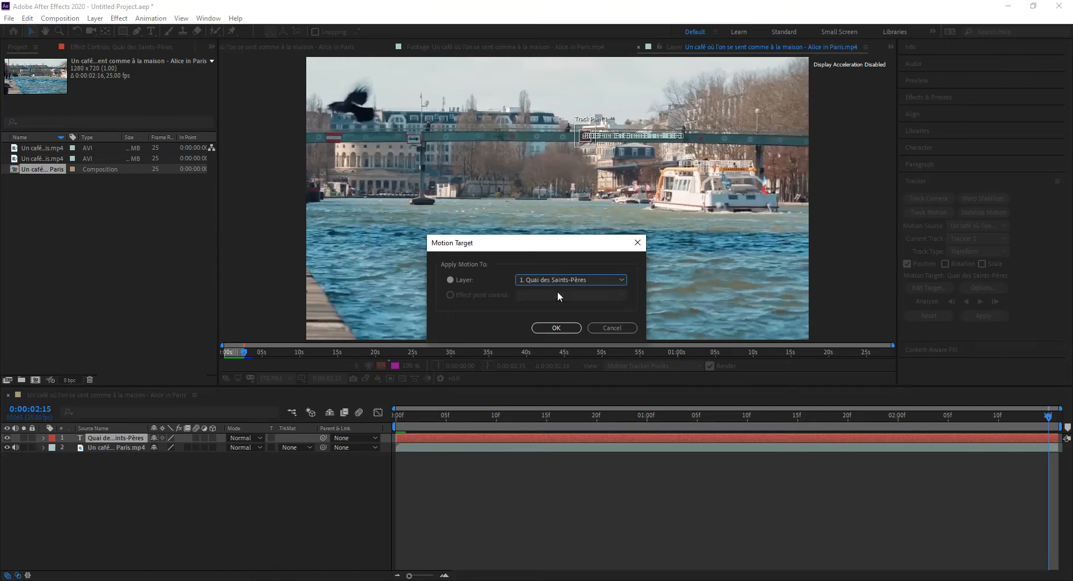
pyautogui.click(556, 329)
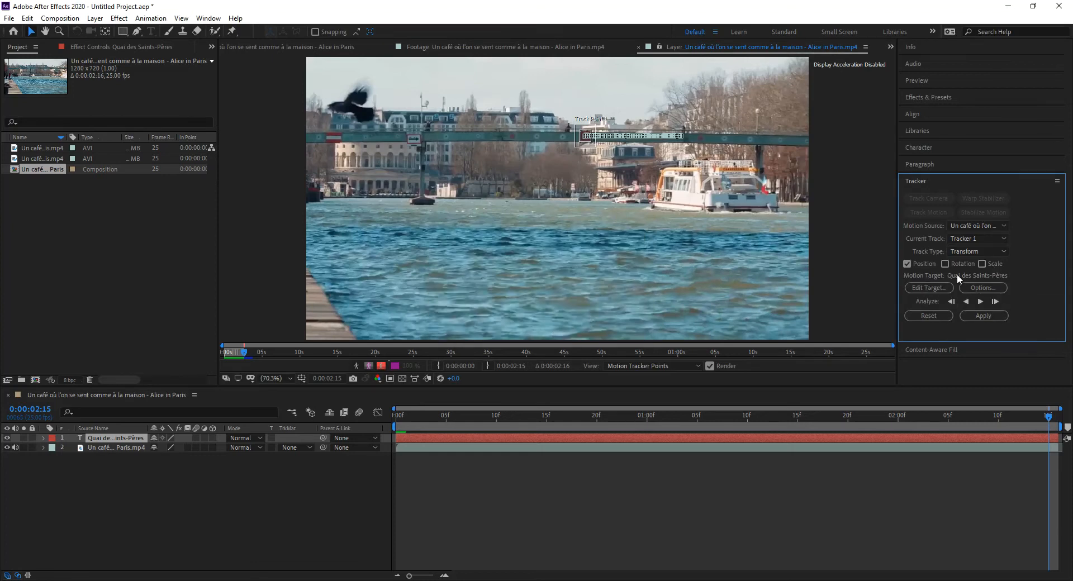
# Apply the tracking data to the title in both X and Y dimensions.
pyautogui.click(987, 314)
pyautogui.click(550, 286)
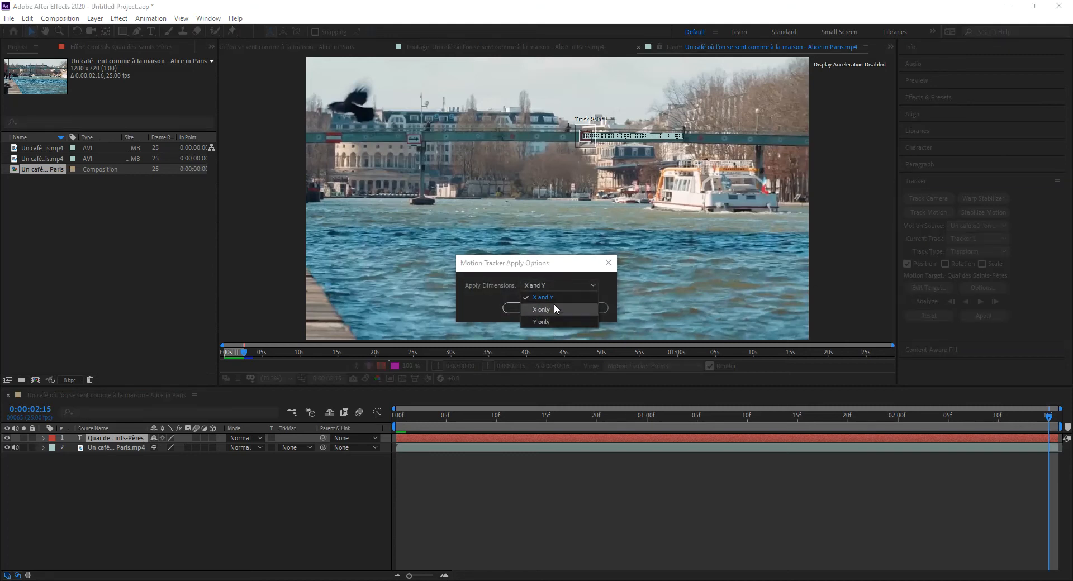
pyautogui.click(541, 268)
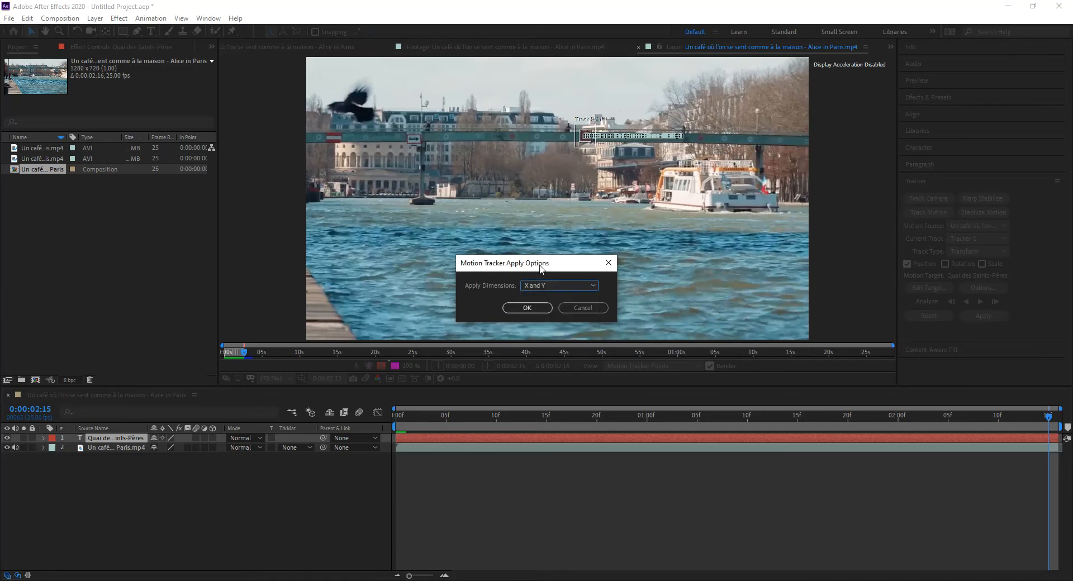
pyautogui.click(538, 308)
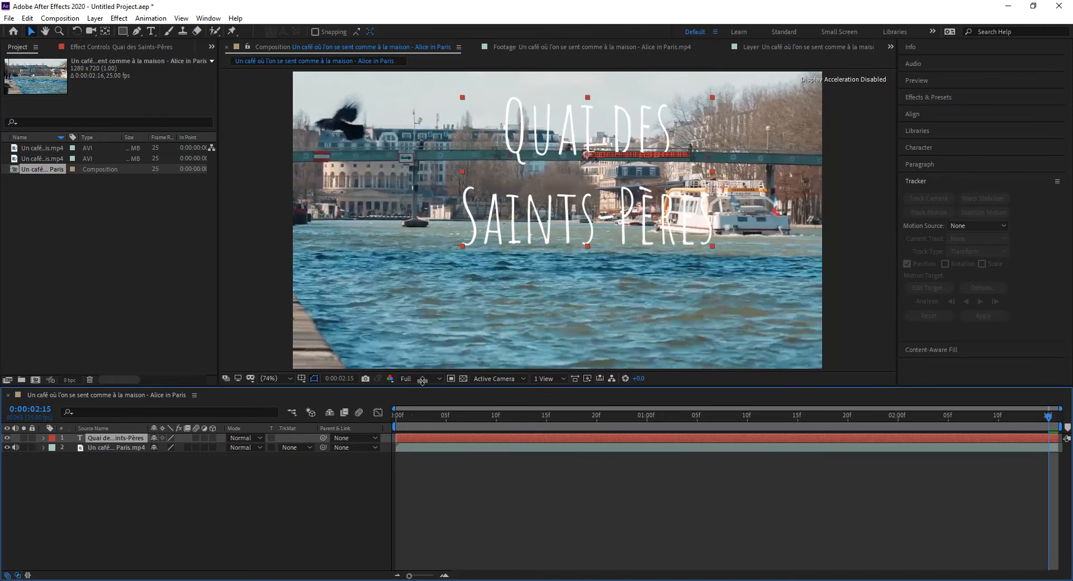
# Play back the composition from near the start to check how the title follows the bridge.
pyautogui.click(412, 420)
pyautogui.press('space')
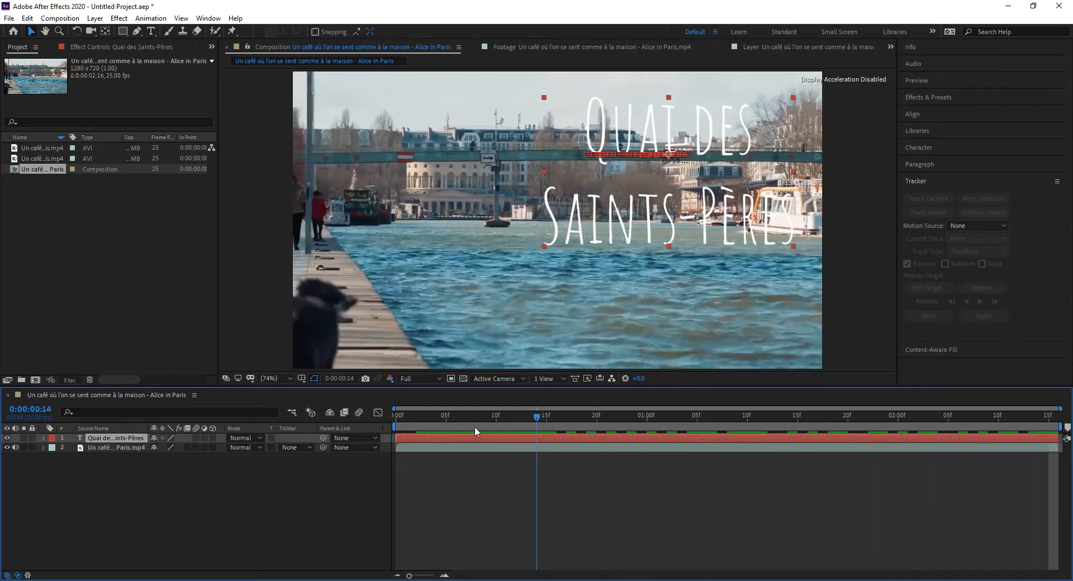
pyautogui.press('space')
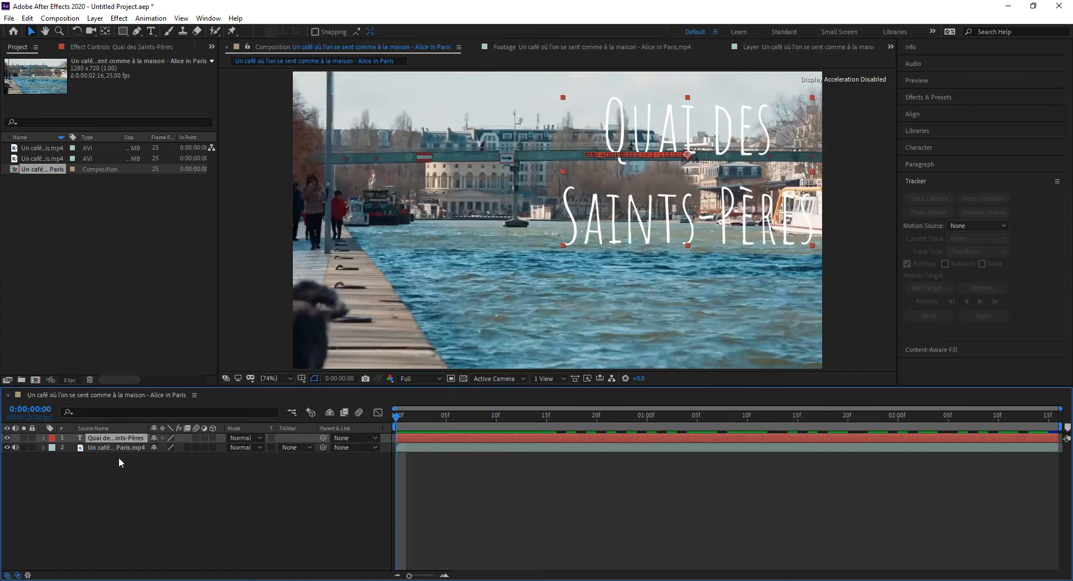
# Shift the title horizontally off the tracked sign by raising its Anchor Point X value to about 200.
pyautogui.press('a')
pyautogui.moveTo(166, 447); pyautogui.dragTo(174, 502)
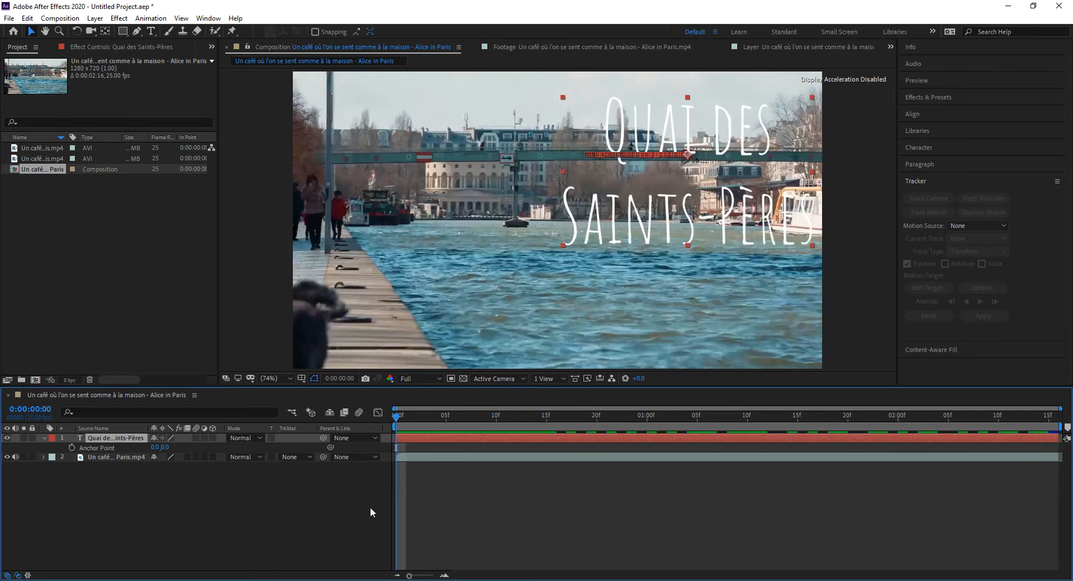
pyautogui.moveTo(157, 451); pyautogui.dragTo(271, 449)
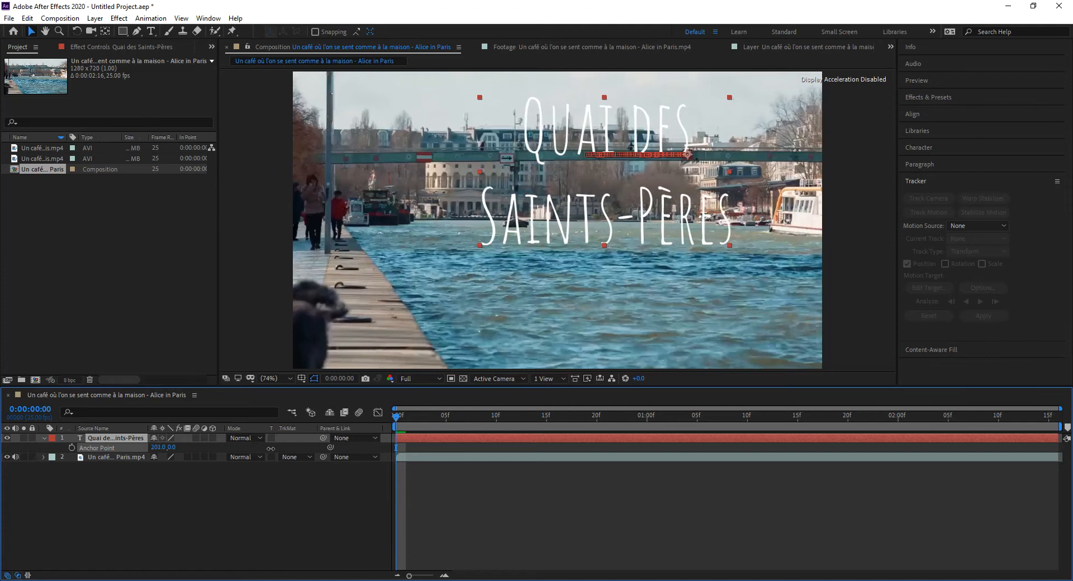
# Try offsetting the title's Anchor Point further, and undo the anchor shifts along with the tracking data applied to the title.
pyautogui.moveTo(173, 447)
pyautogui.mouseDown()
pyautogui.moveTo(143, 444)
pyautogui.moveTo(183, 447)
pyautogui.mouseUp()
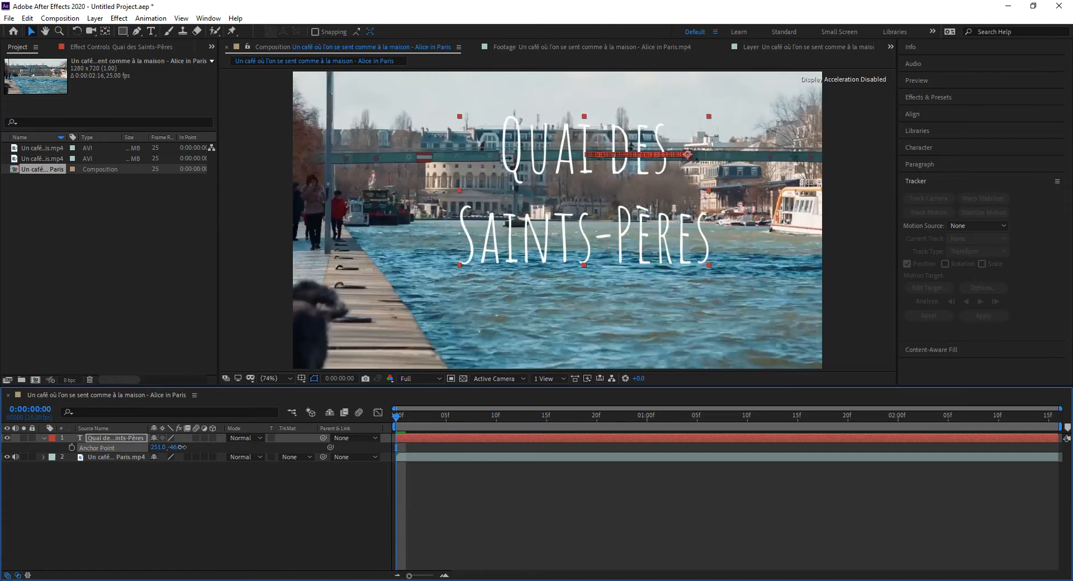
pyautogui.hotkey('ctrl', 'z')
pyautogui.hotkey('ctrl', 'z')
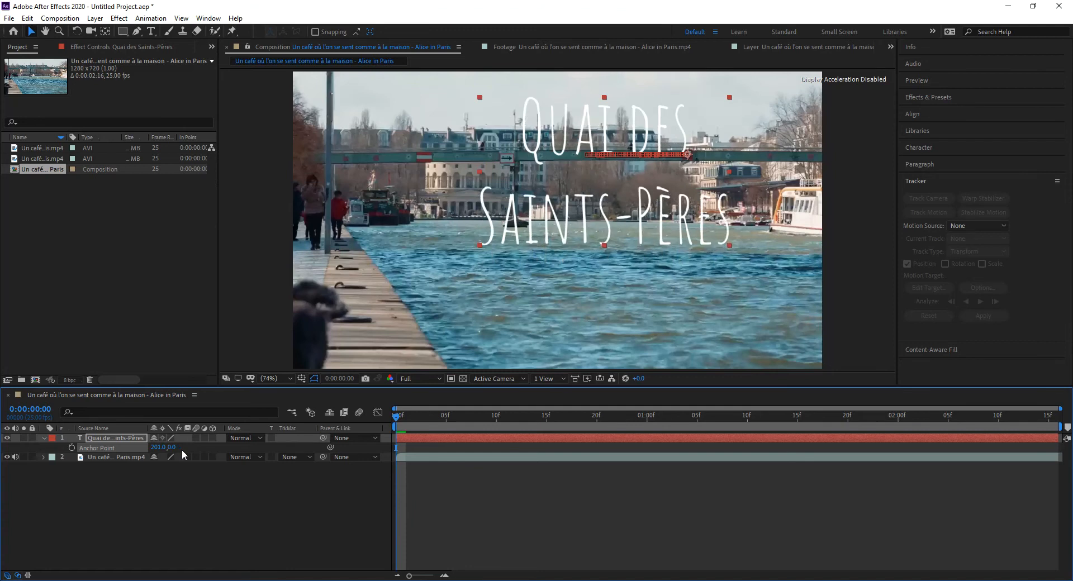
pyautogui.hotkey('ctrl', 'z')
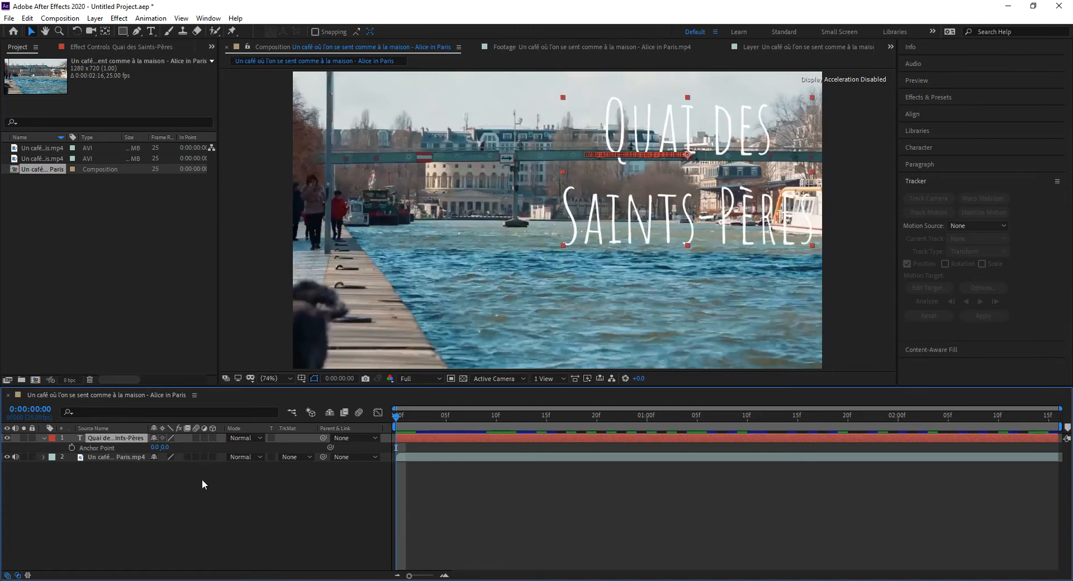
pyautogui.press('End')
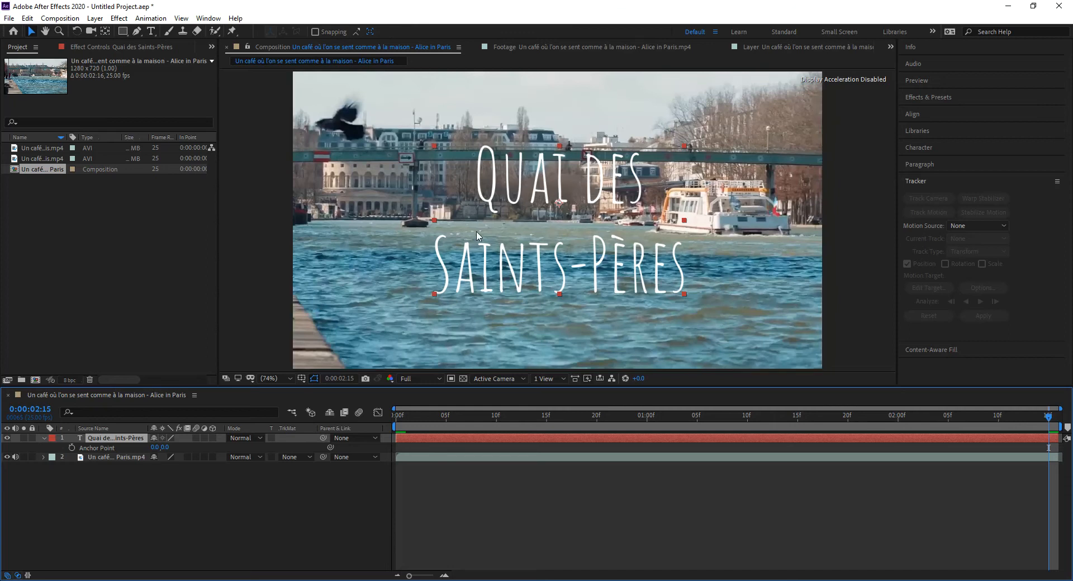
# Create a null object directly above the footage layer and rename it TrackData.
pyautogui.click(125, 458)
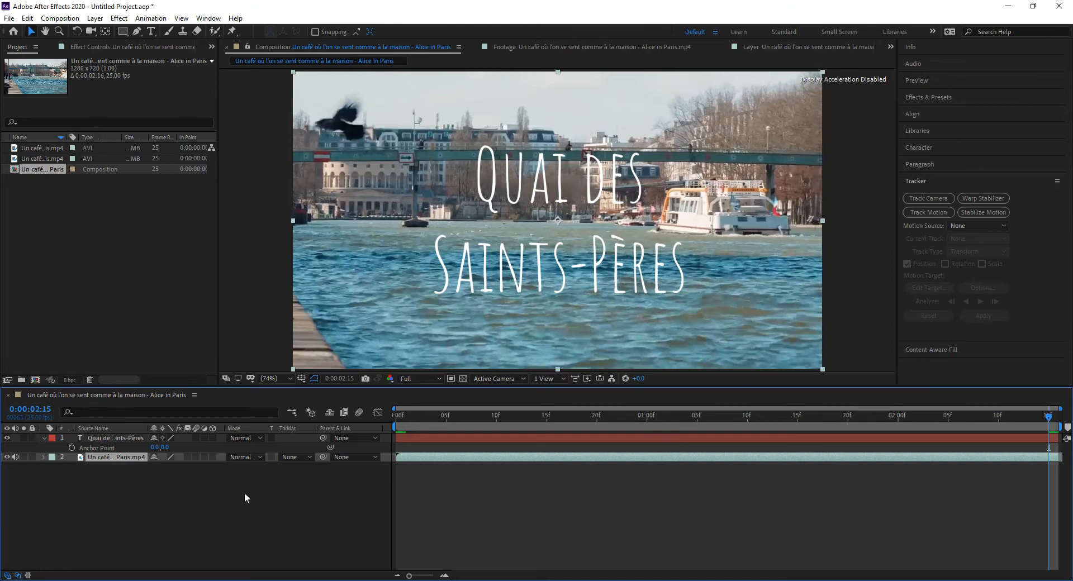
pyautogui.hotkey('ctrl', 'alt', 'shift', 'y')
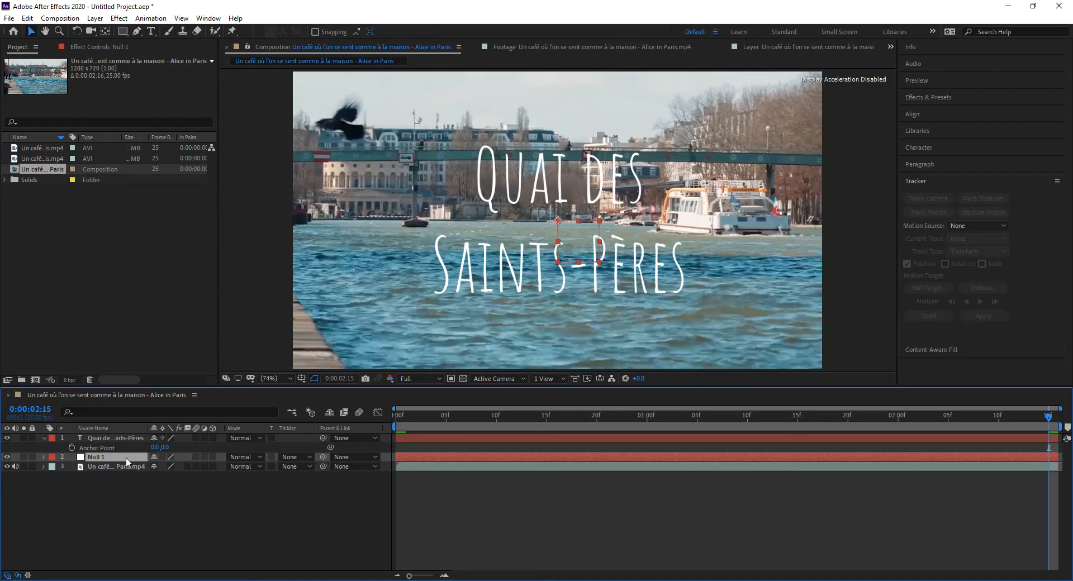
pyautogui.press('Return')
pyautogui.write('TrackDate')
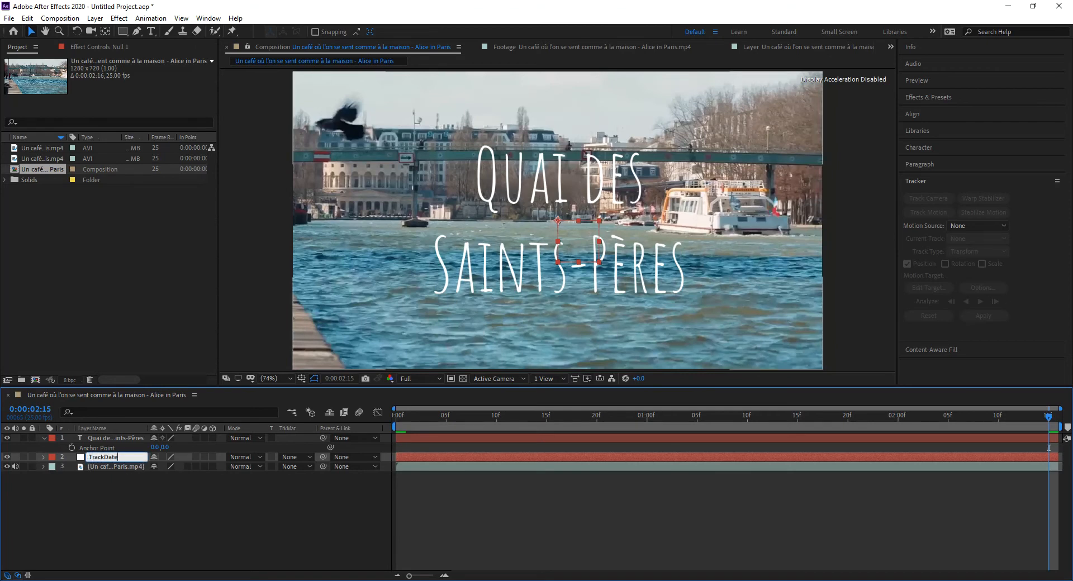
pyautogui.press('Return')
pyautogui.press('Return')
pyautogui.press('BackSpace')
pyautogui.write('a')
pyautogui.press('Return')
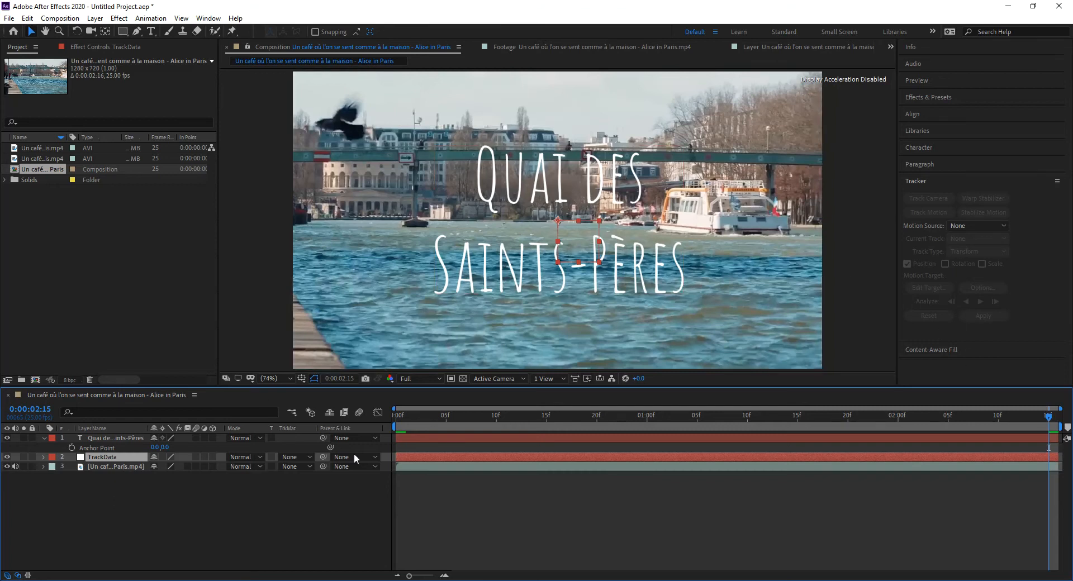
pyautogui.click(116, 470)
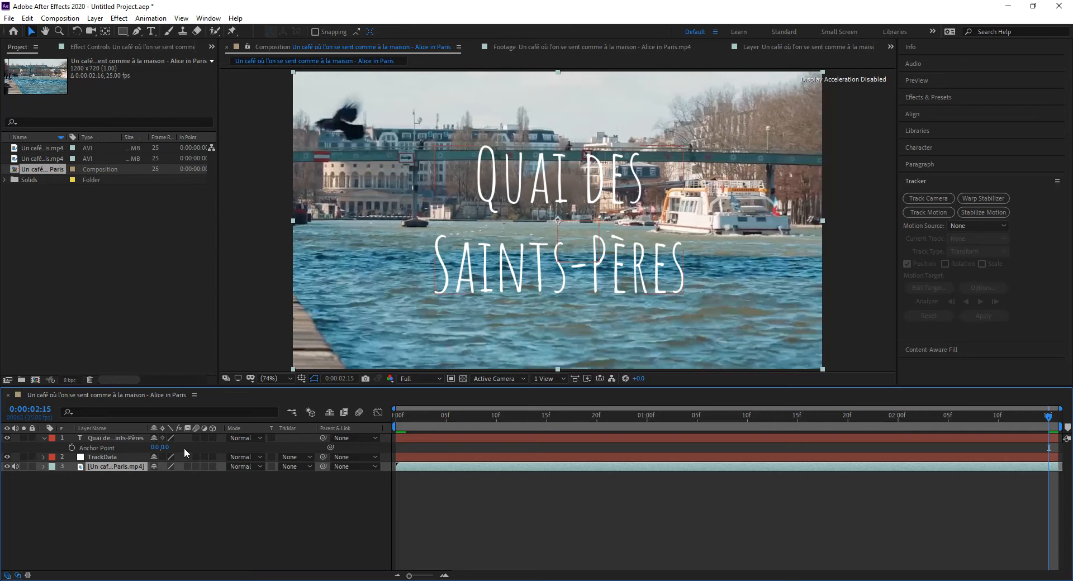
pyautogui.click(964, 225)
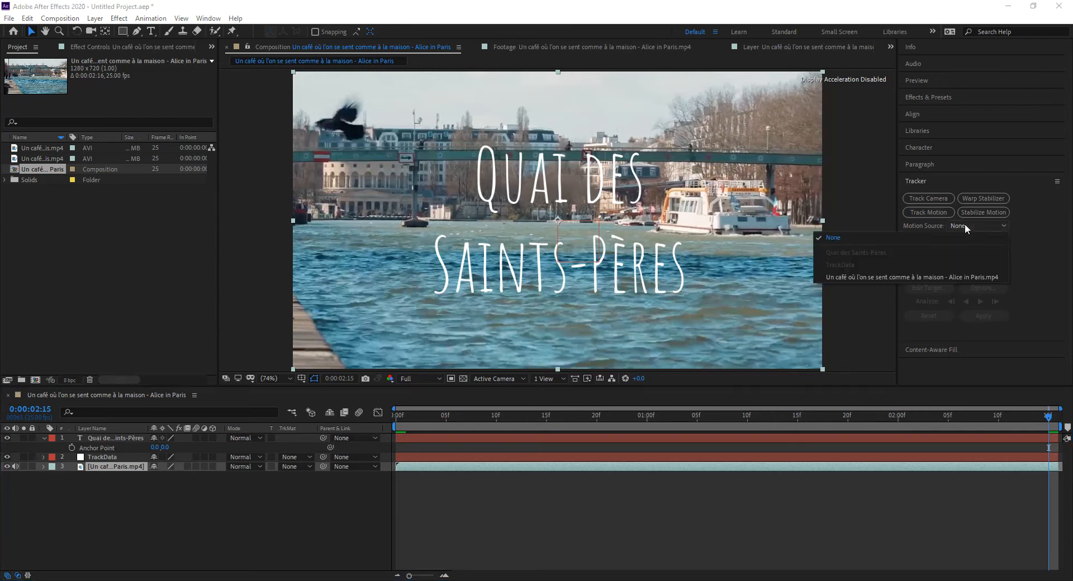
pyautogui.click(1020, 240)
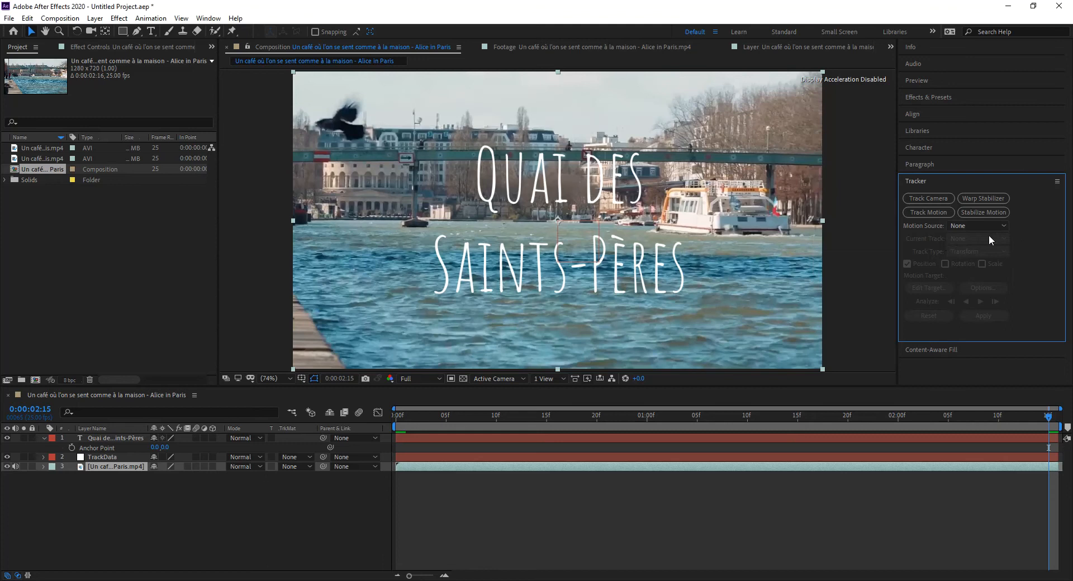
pyautogui.click(141, 467)
pyautogui.press('u')
pyautogui.press('u')
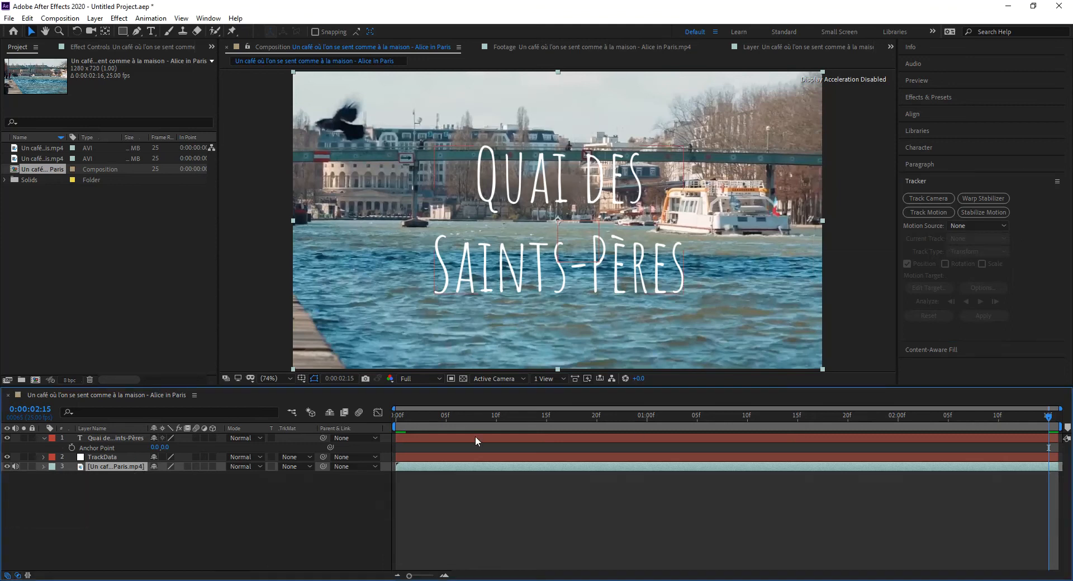
pyautogui.click(116, 481)
# Set the tracker's motion source to the Paris footage layer.
pyautogui.click(114, 466)
pyautogui.click(963, 221)
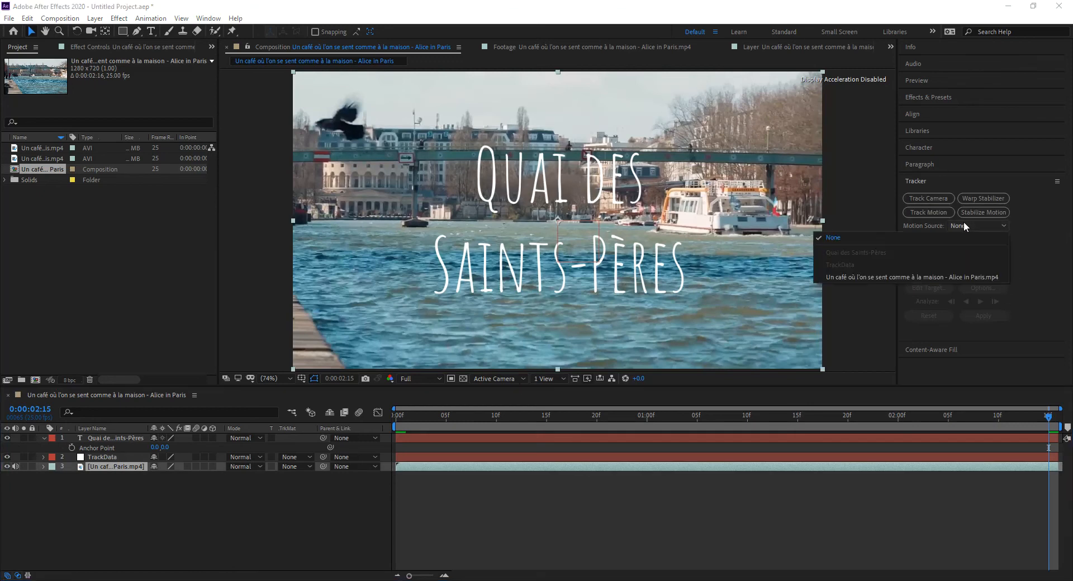
pyautogui.click(921, 276)
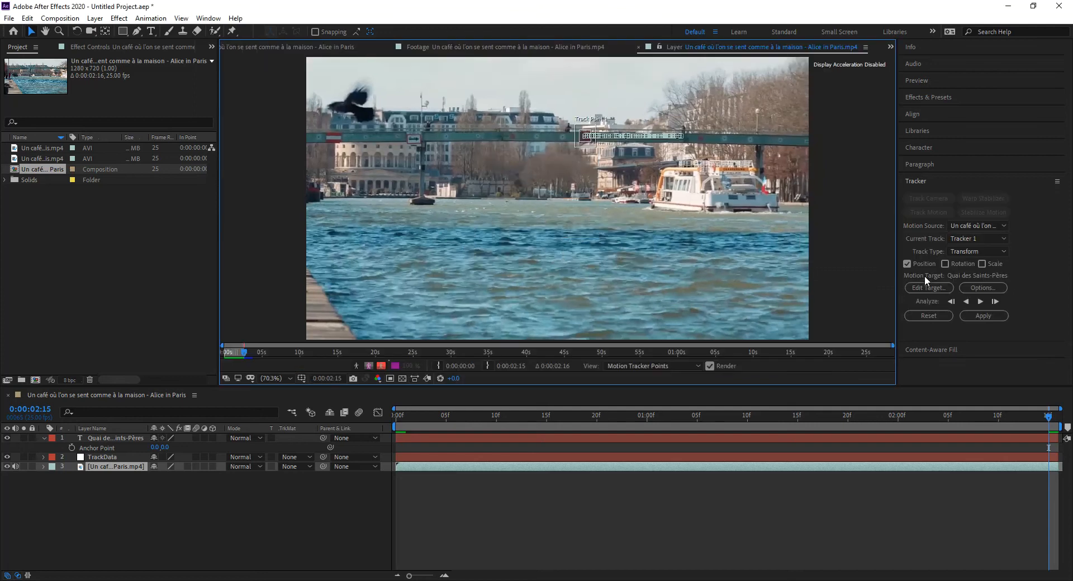
# Set the tracker's motion target to the TrackData null and apply the tracking data in both X and Y dimensions.
pyautogui.click(124, 465)
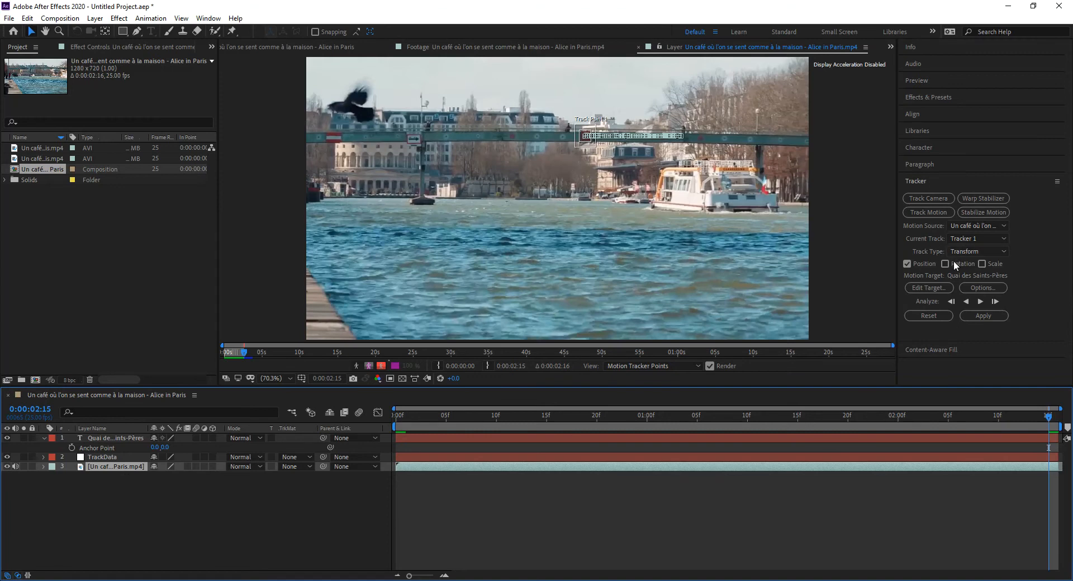
pyautogui.click(930, 289)
pyautogui.click(539, 280)
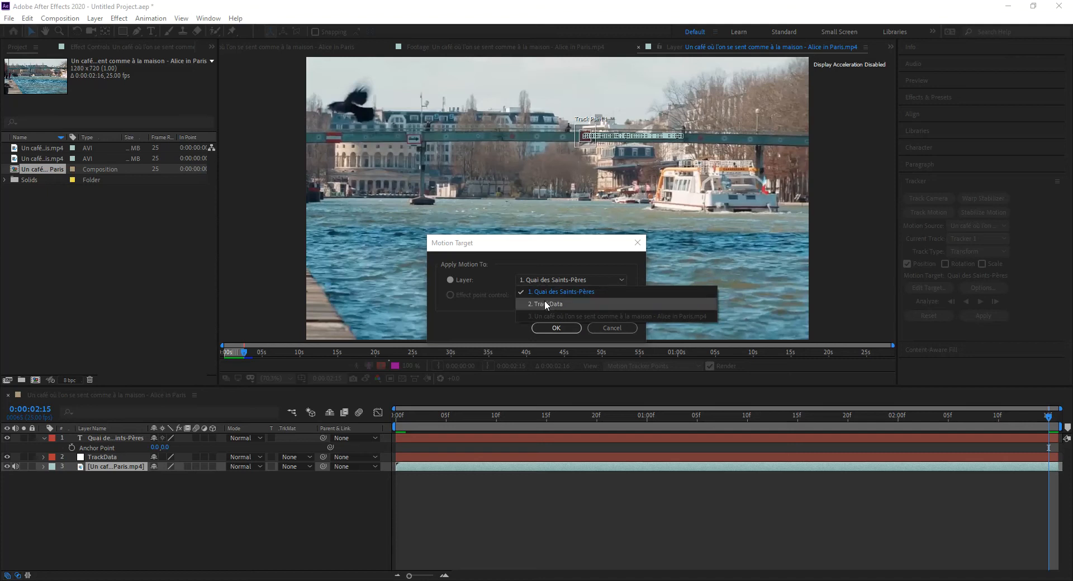
pyautogui.click(544, 302)
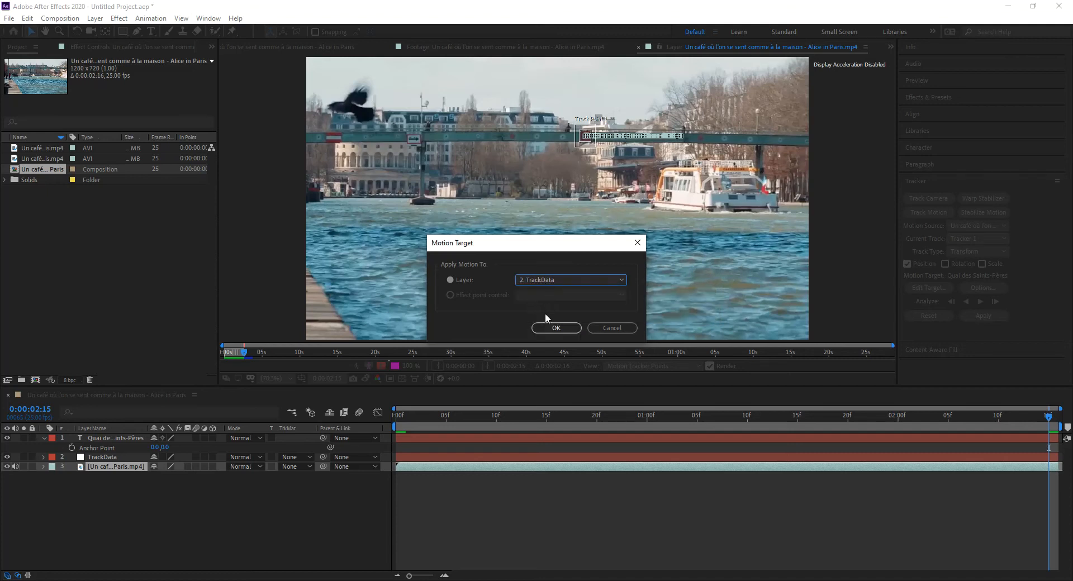
pyautogui.click(556, 328)
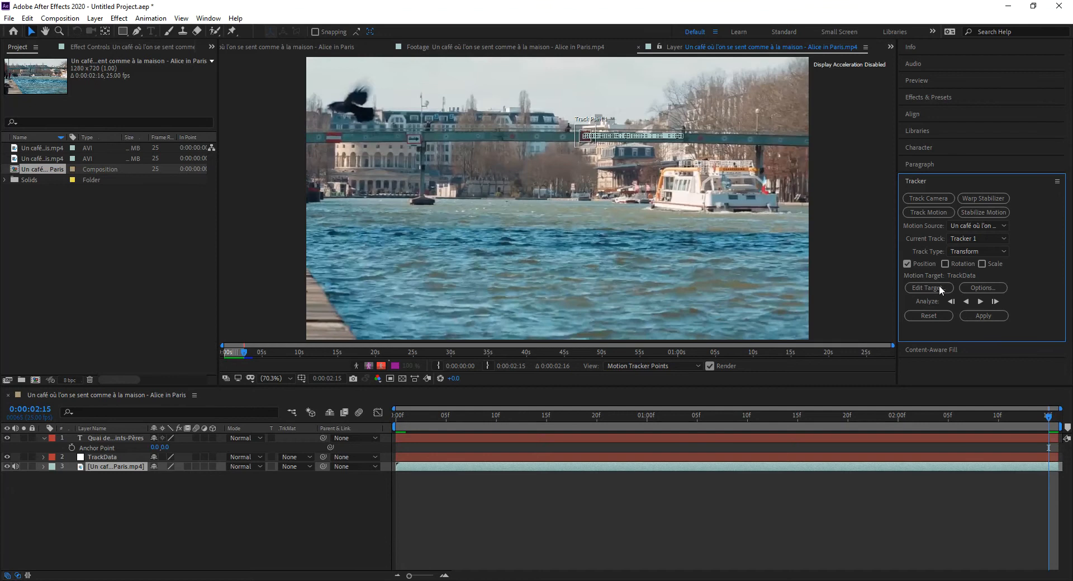
pyautogui.click(983, 316)
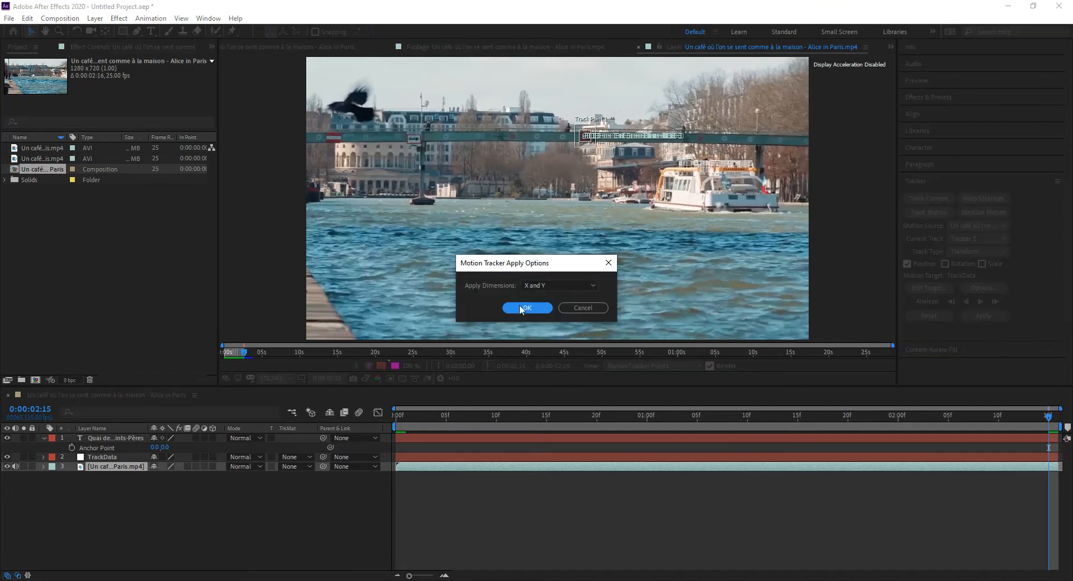
pyautogui.click(523, 309)
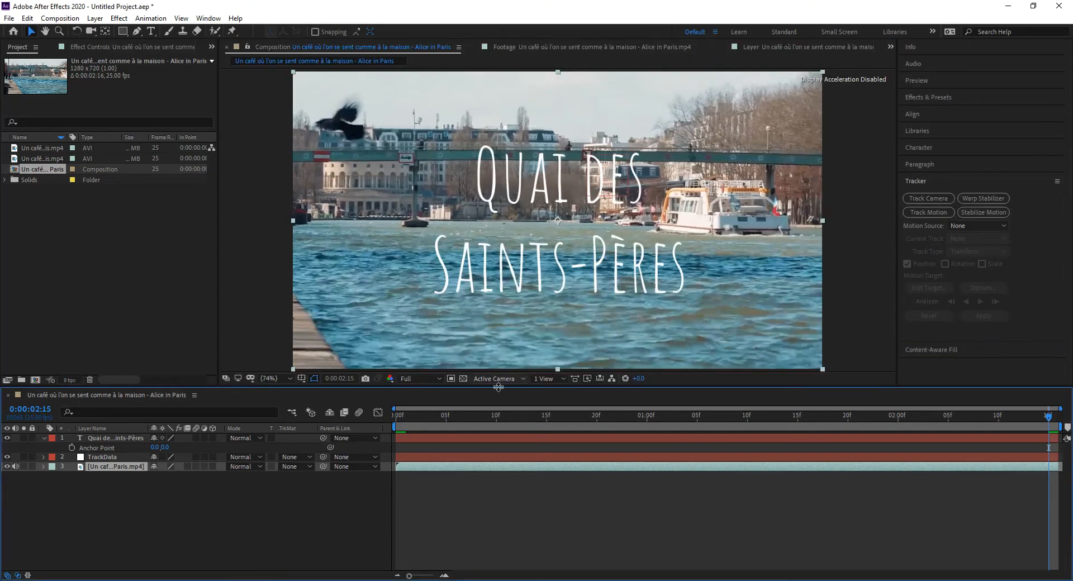
# Scrub and play the composition to check how the TrackData null follows the bridge sign, and return to the first frame.
pyautogui.click(414, 415)
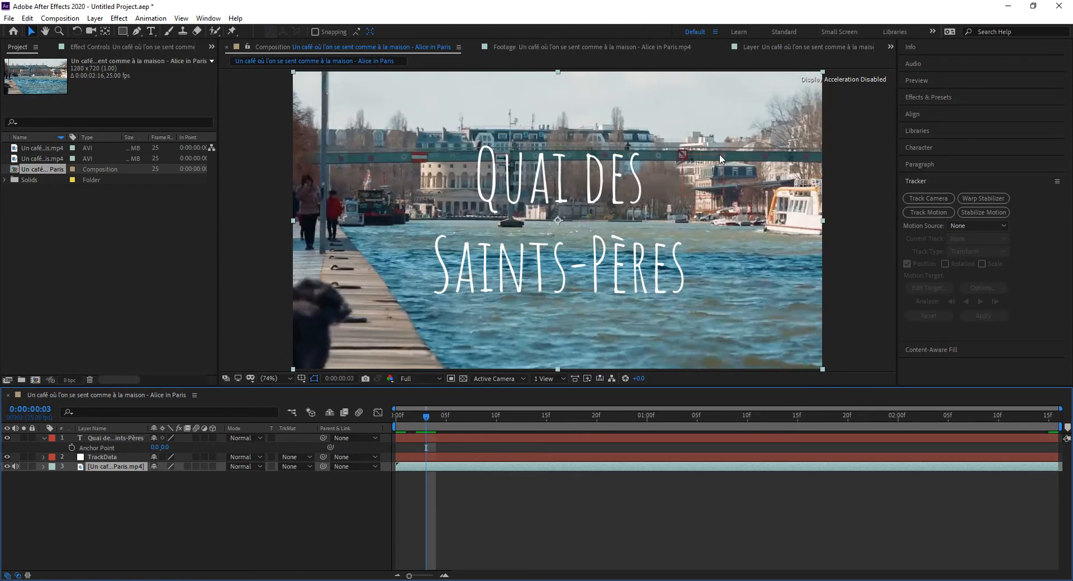
pyautogui.moveTo(467, 420); pyautogui.dragTo(686, 431)
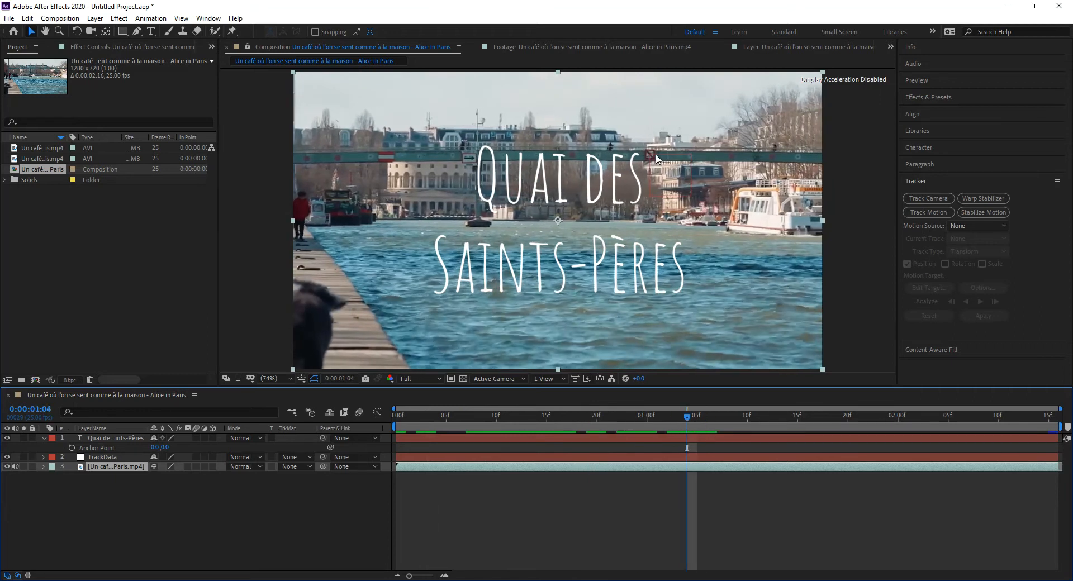
pyautogui.press('space')
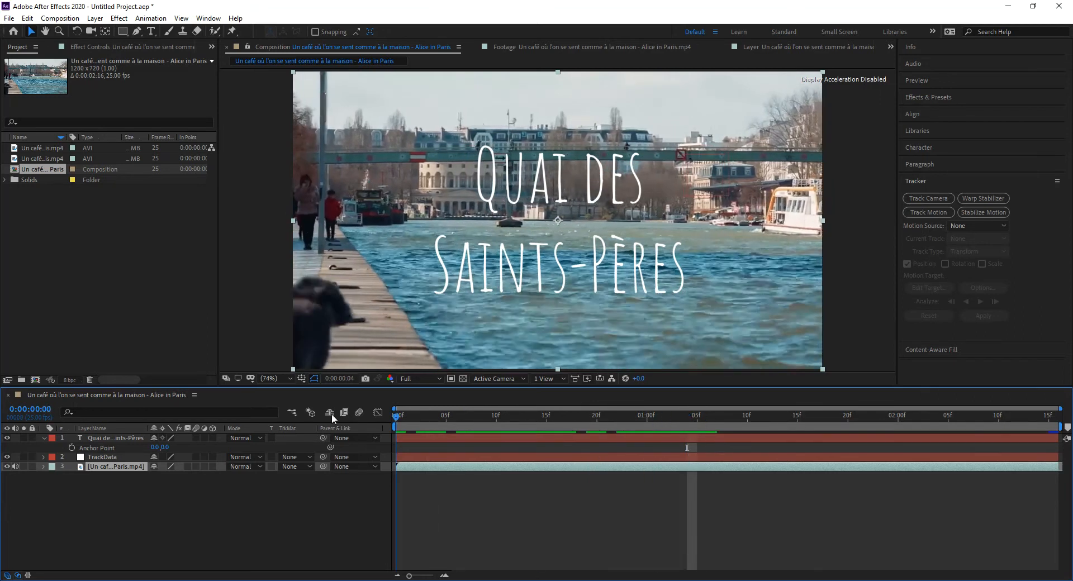
pyautogui.moveTo(863, 430); pyautogui.dragTo(193, 423)
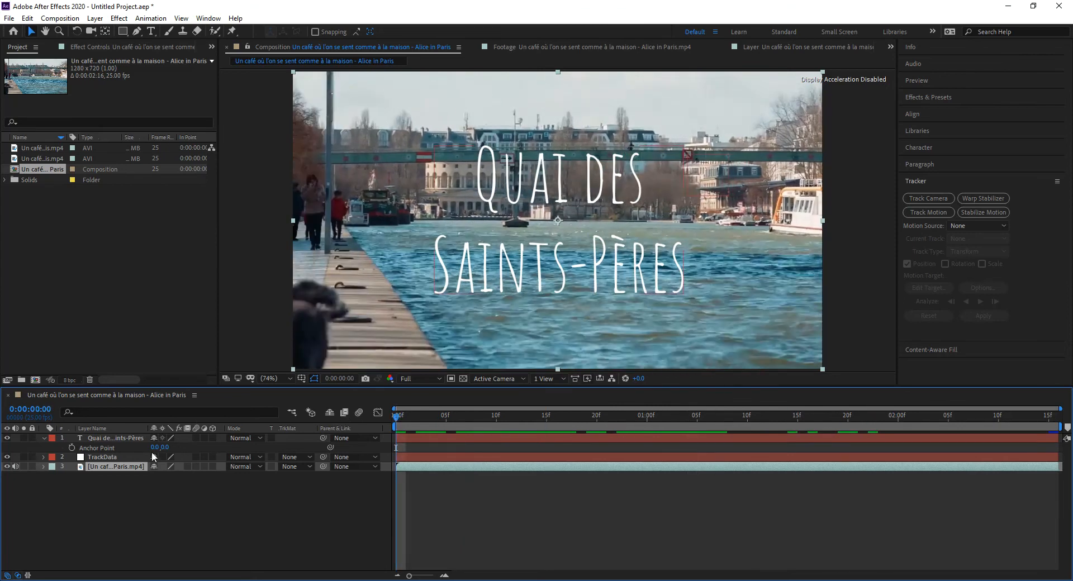
# Parent the "Quai des Saints-Pères" title layer to the TrackData null and scrub through the composition to check the motion.
pyautogui.click(115, 438)
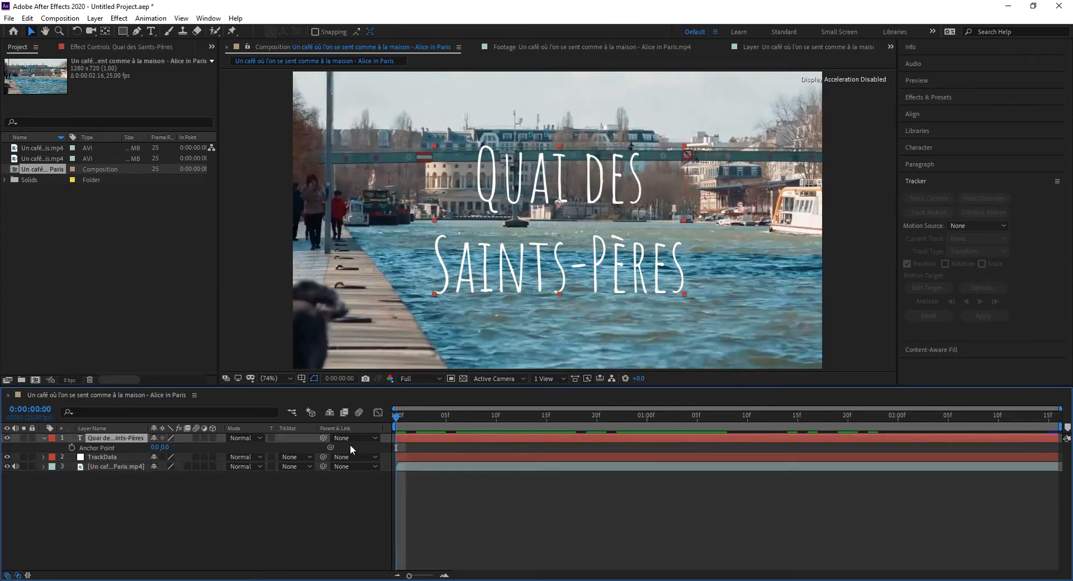
pyautogui.moveTo(323, 437); pyautogui.dragTo(123, 453)
pyautogui.moveTo(421, 412); pyautogui.dragTo(868, 432)
pyautogui.moveTo(788, 435); pyautogui.dragTo(286, 429)
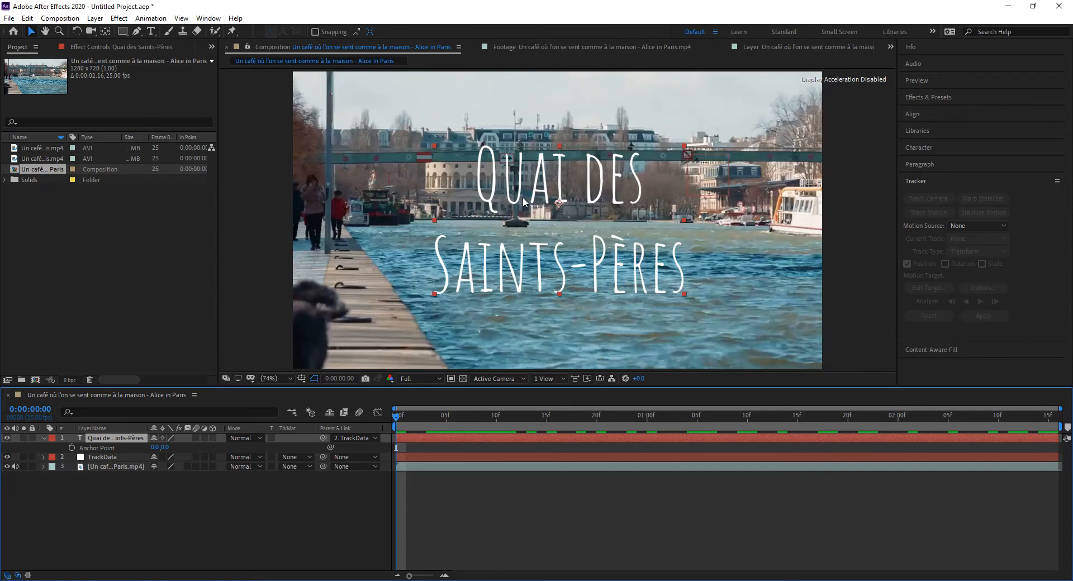
# Reveal the title layer's Text and Transform groups, keeping Transform collapsed, and make the timeline area taller.
pyautogui.click(42, 437)
pyautogui.click(43, 437)
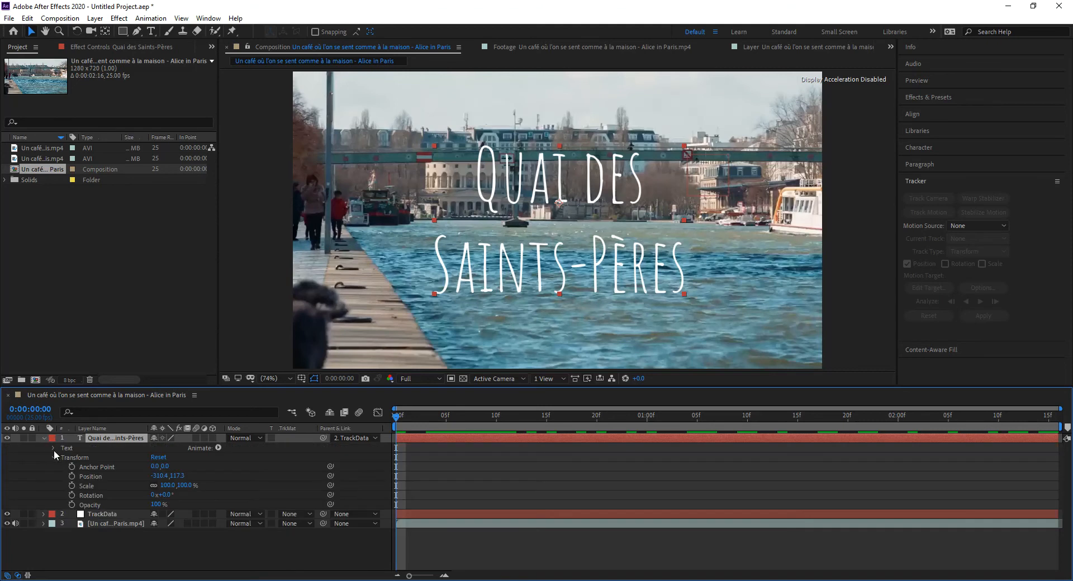
pyautogui.click(52, 455)
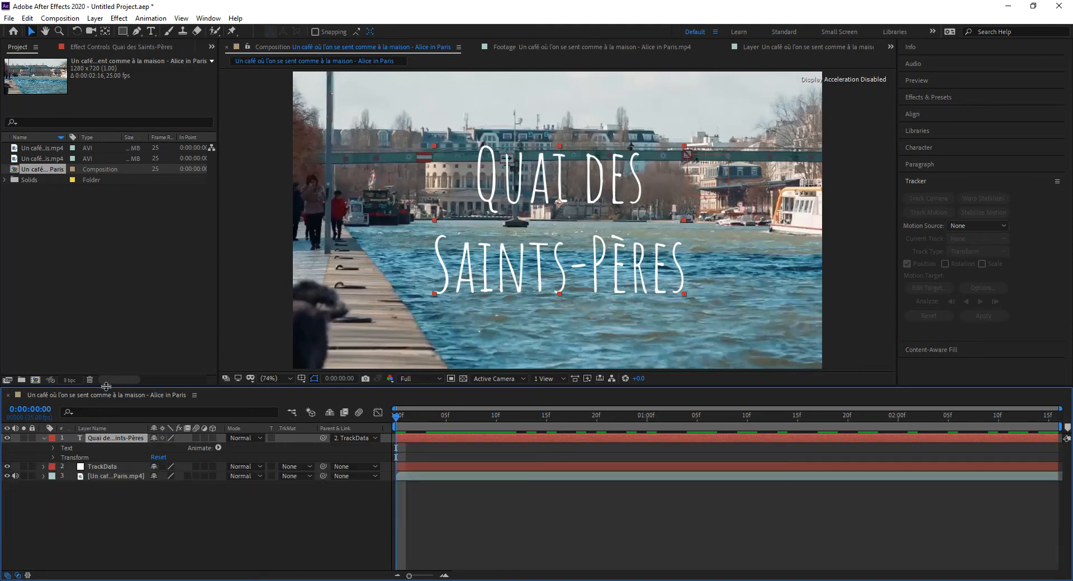
pyautogui.moveTo(108, 387); pyautogui.dragTo(109, 336)
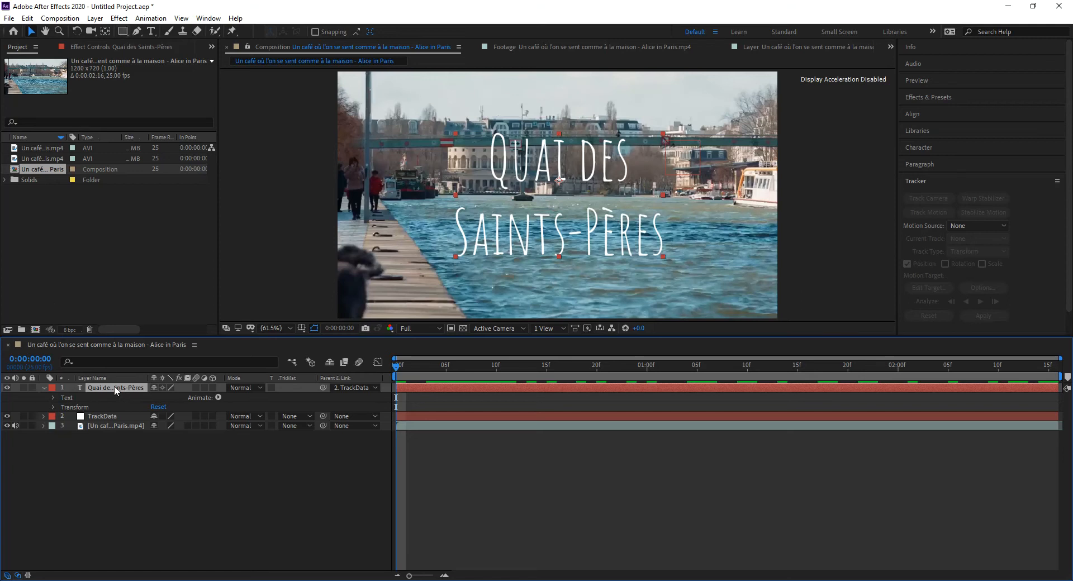
# Expand the title layer's Text group and look through its More Options settings.
pyautogui.click(44, 388)
pyautogui.click(43, 388)
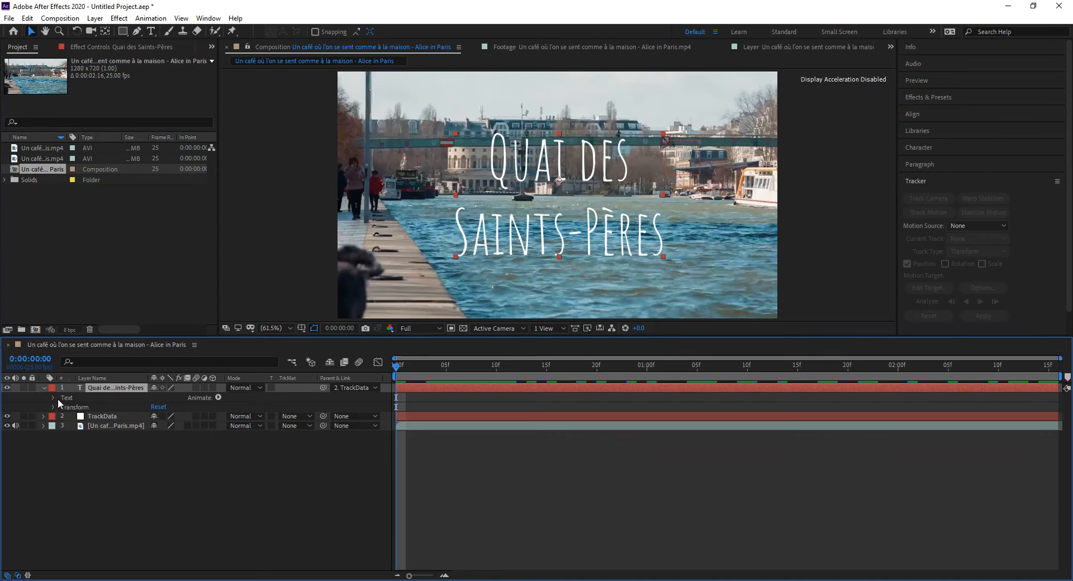
pyautogui.click(54, 397)
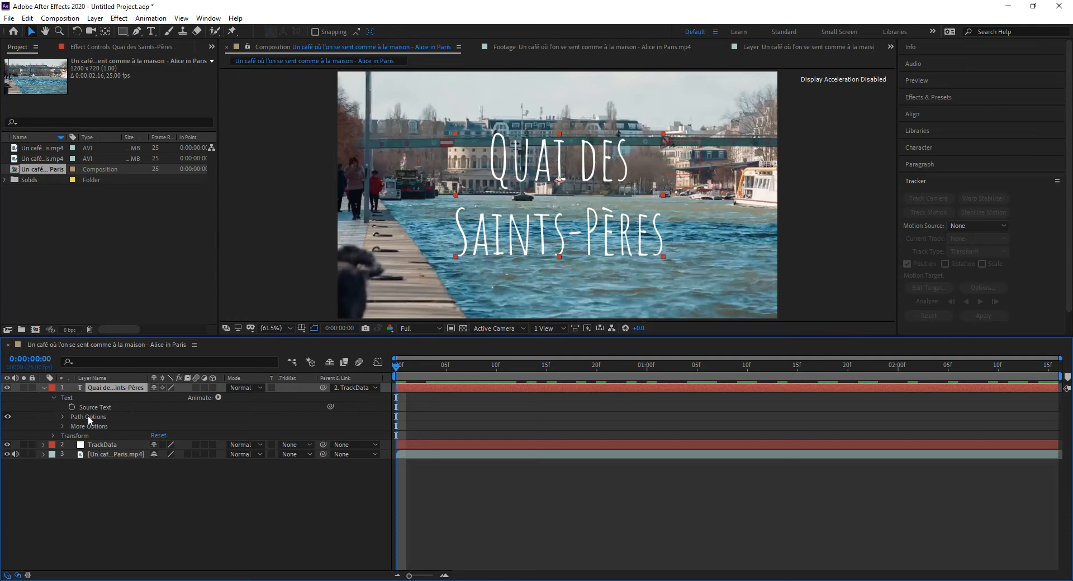
pyautogui.click(62, 426)
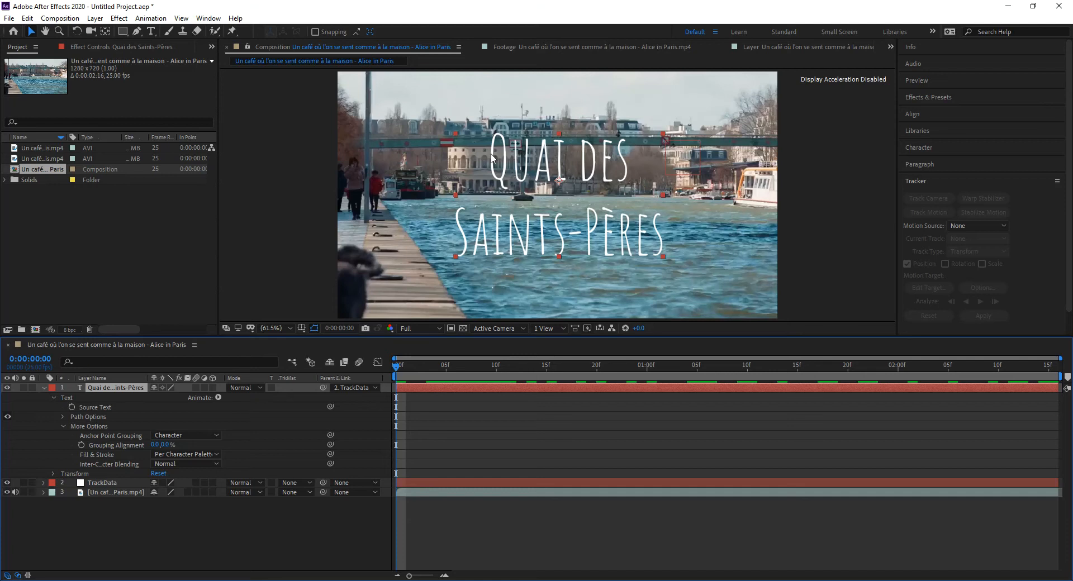
pyautogui.click(63, 426)
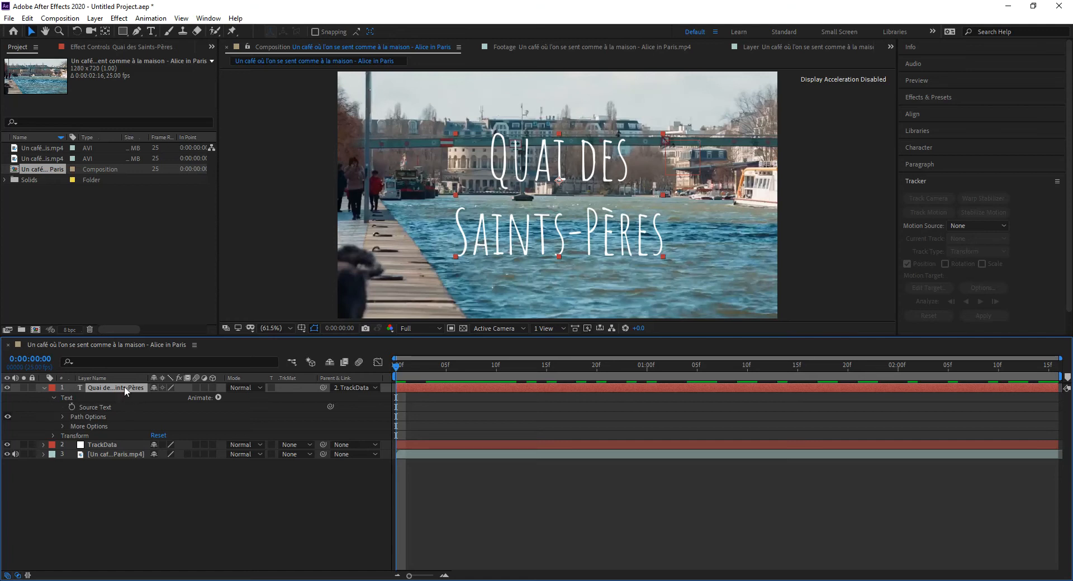
# Add a Position animator to the title's text and look at its Range Selector settings.
pyautogui.click(70, 397)
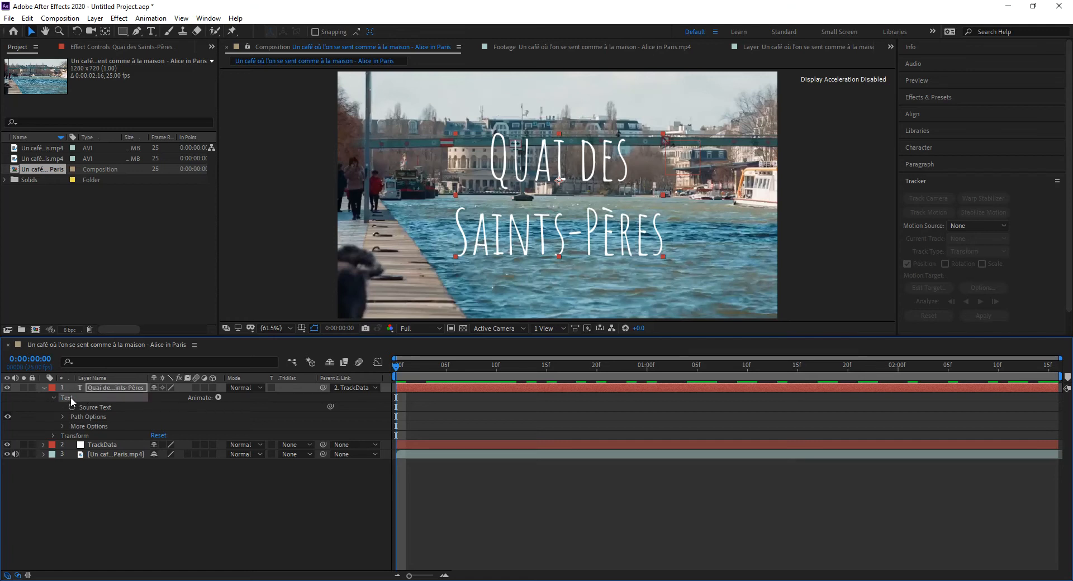
pyautogui.click(218, 397)
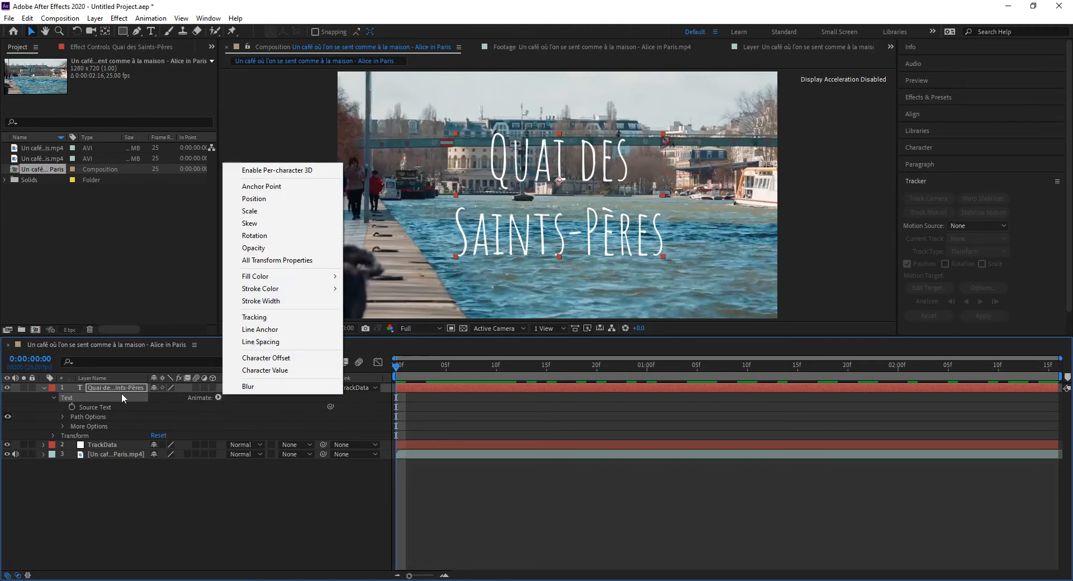
pyautogui.click(280, 205)
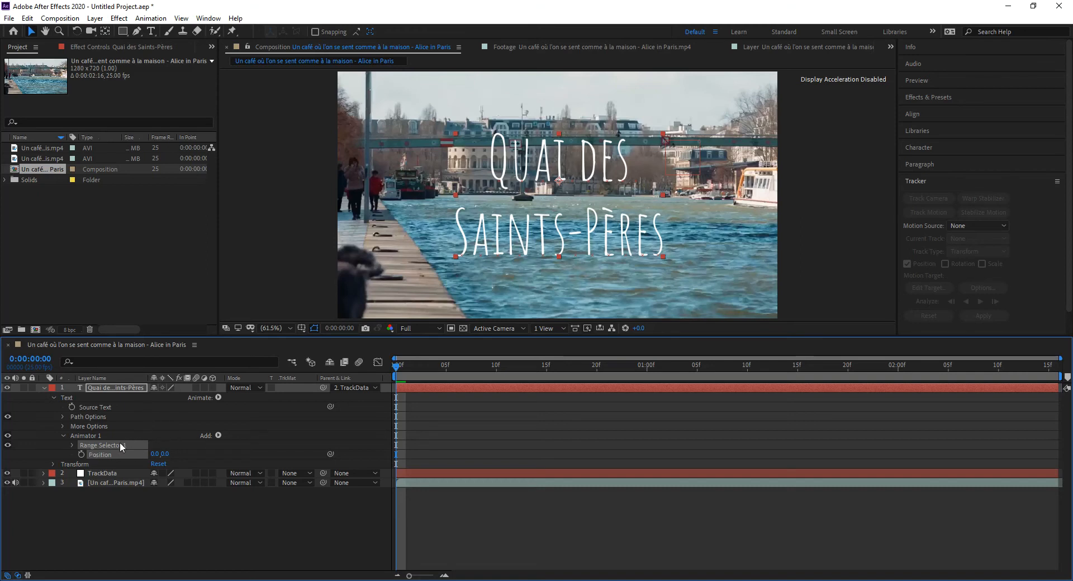
pyautogui.click(73, 445)
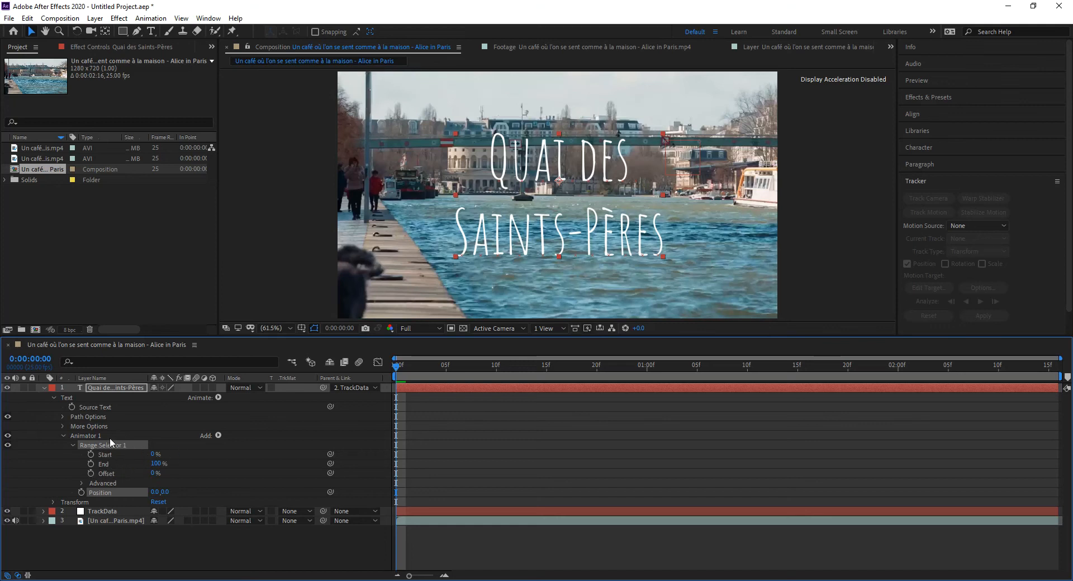
pyautogui.click(74, 445)
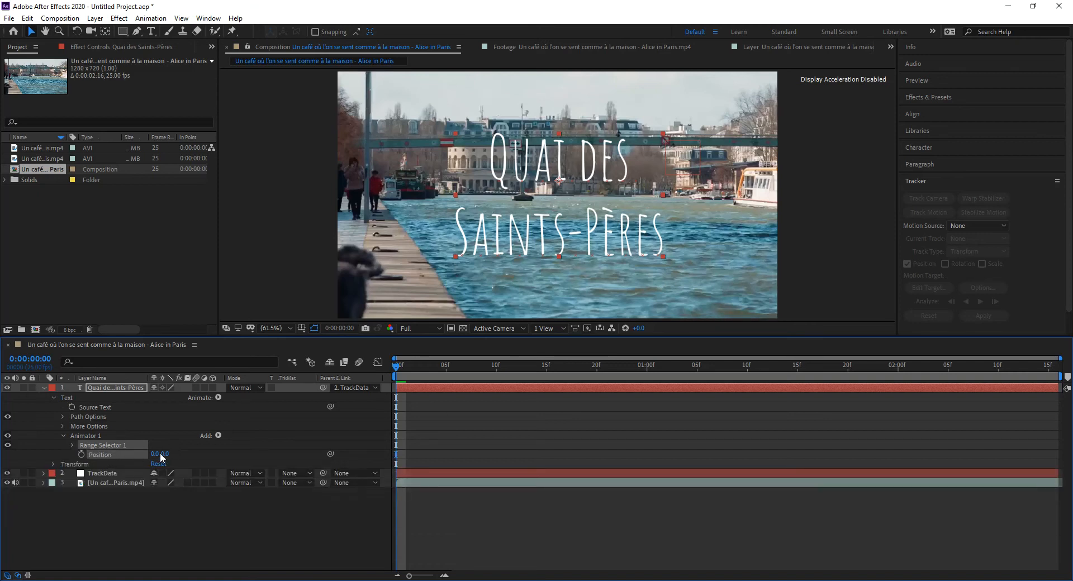
# Add a Rotation property to the title's Animator 1 alongside Position.
pyautogui.click(84, 436)
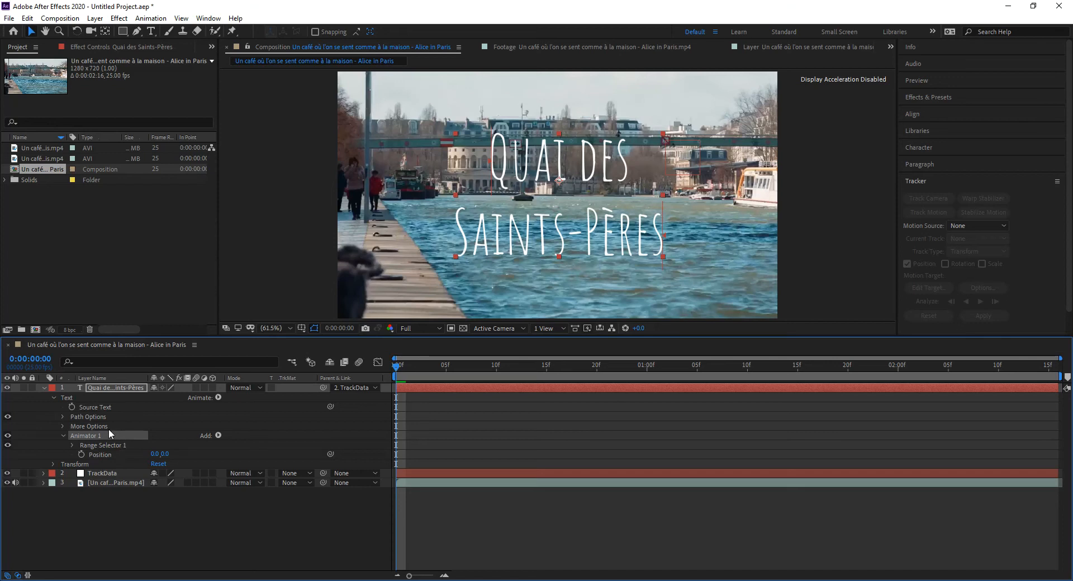
pyautogui.click(218, 435)
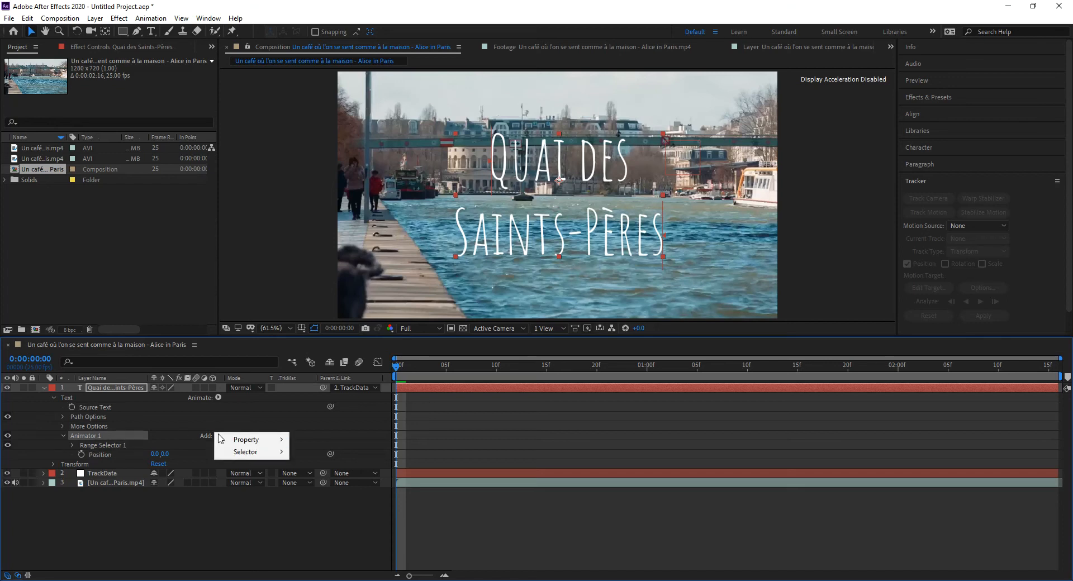
pyautogui.moveTo(240, 441)
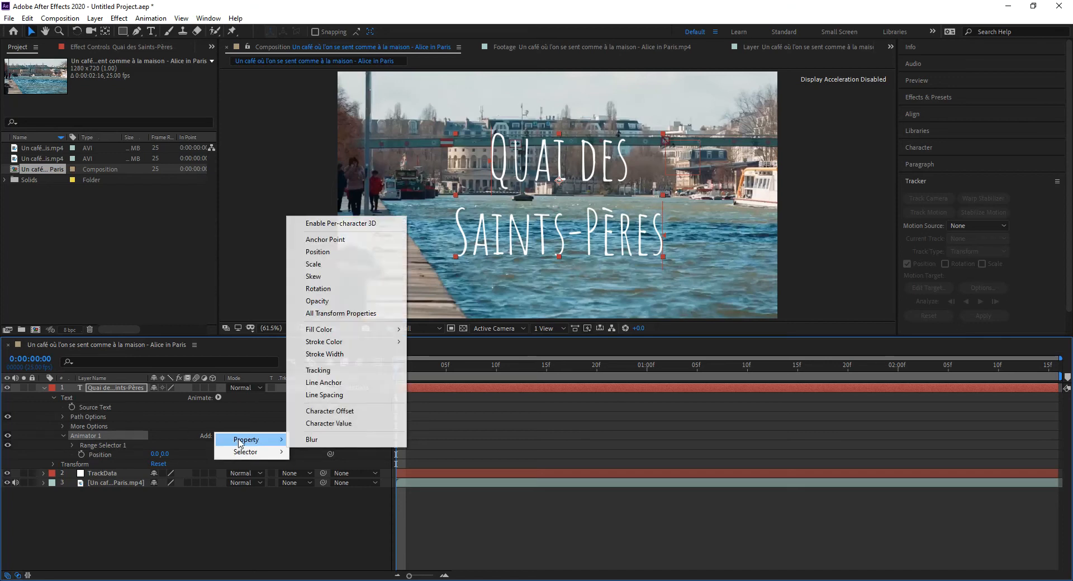
pyautogui.click(334, 288)
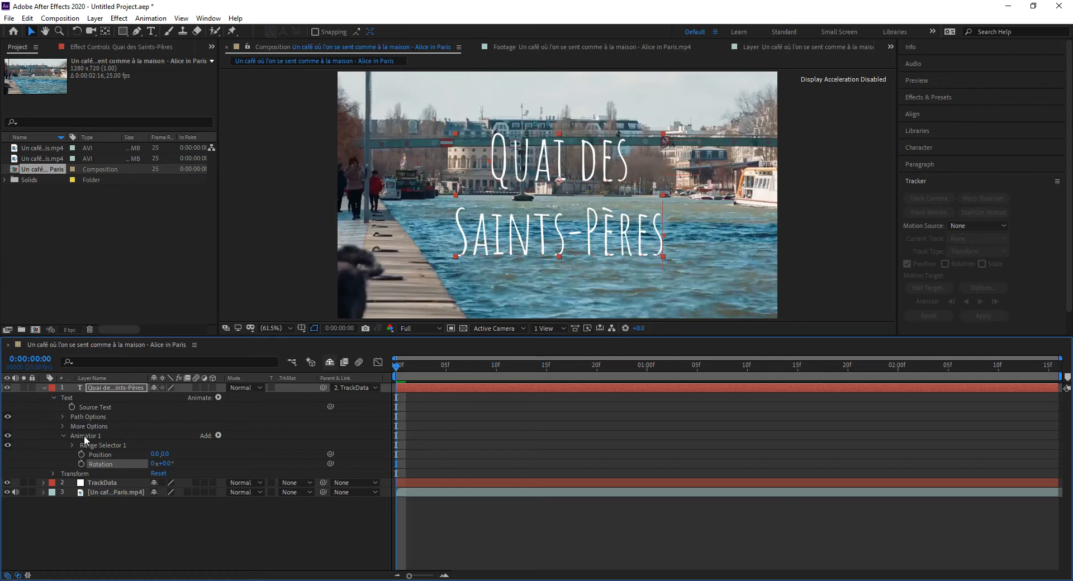
pyautogui.click(69, 396)
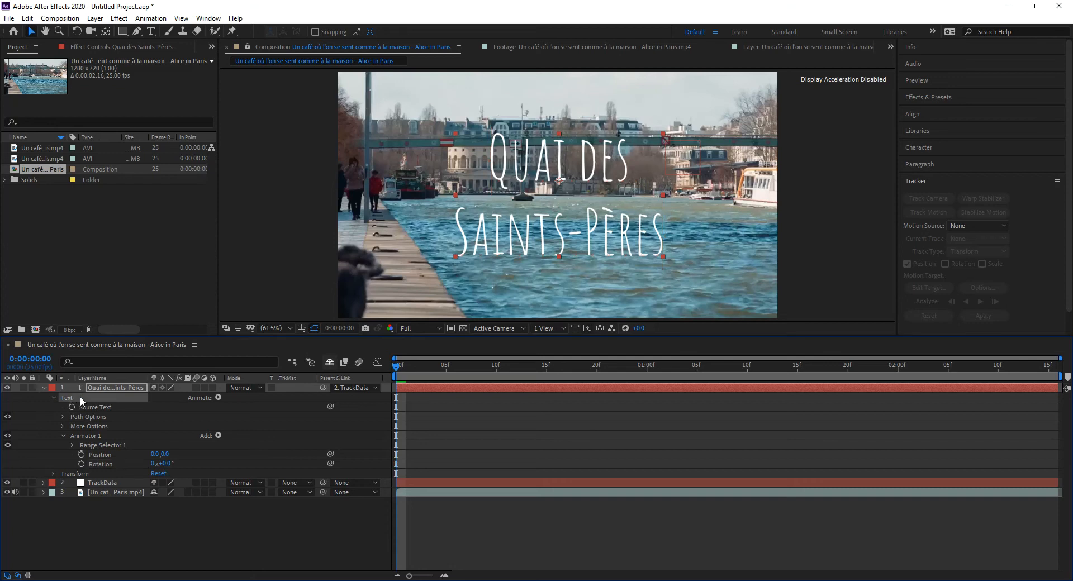
pyautogui.click(218, 396)
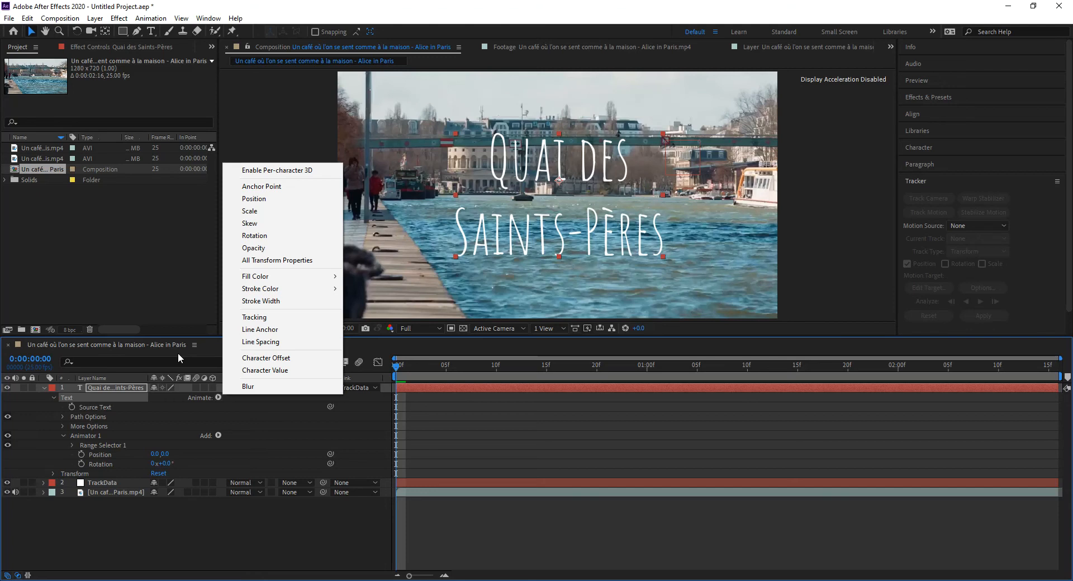
pyautogui.click(204, 347)
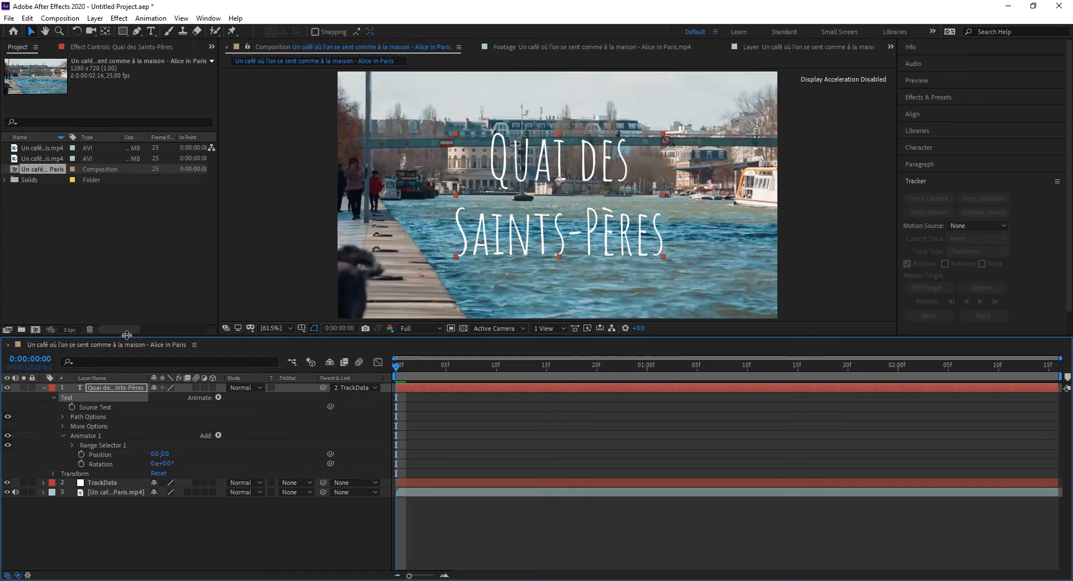
# Make the timeline area taller and set Animator 1's Position to 2.0, 2.0 and its Rotation to 2°.
pyautogui.moveTo(126, 335); pyautogui.dragTo(126, 305)
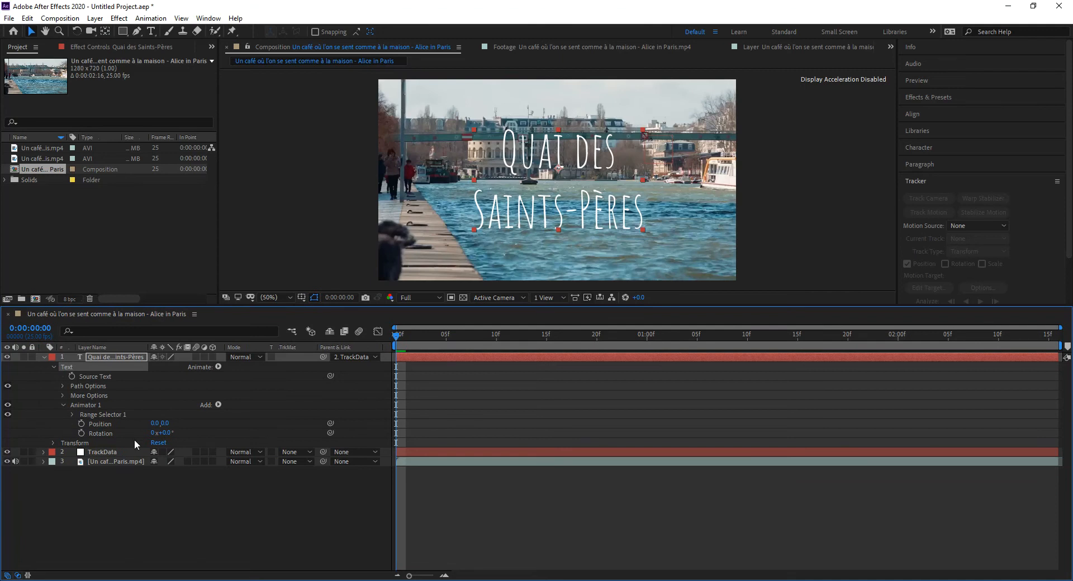
pyautogui.click(154, 424)
pyautogui.write('2')
pyautogui.click(180, 425)
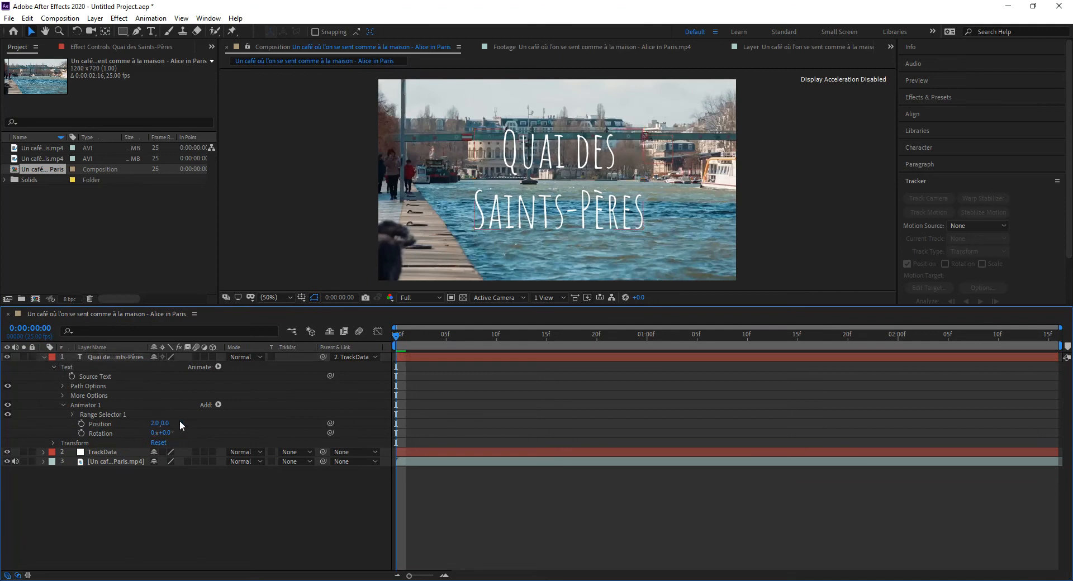
pyautogui.click(164, 424)
pyautogui.write('2')
pyautogui.click(200, 426)
pyautogui.click(163, 432)
pyautogui.write('2')
pyautogui.click(237, 427)
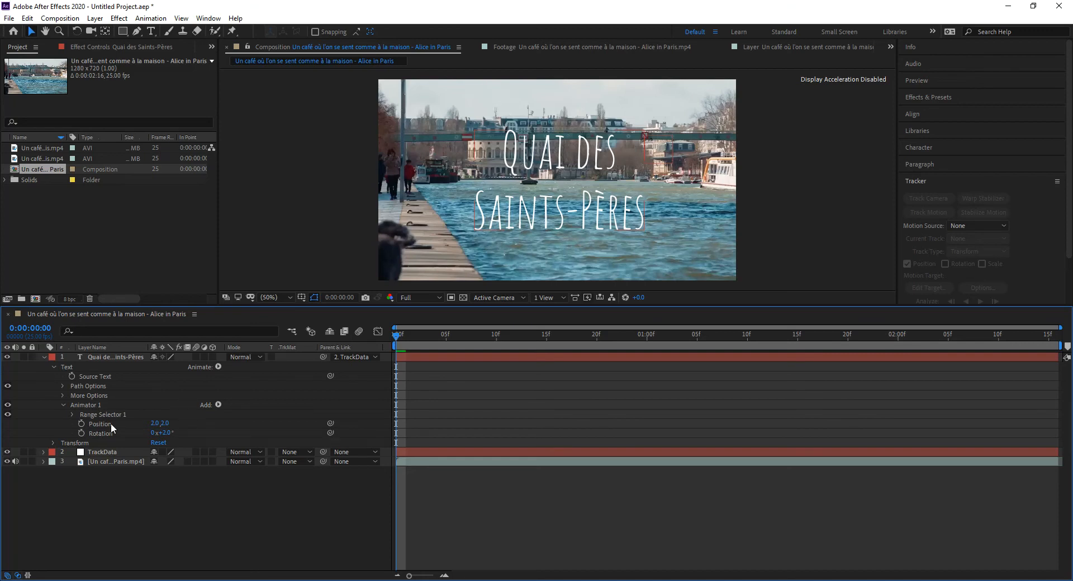
# Add a Wiggly selector to the title's Animator 1.
pyautogui.click(218, 405)
pyautogui.moveTo(222, 408)
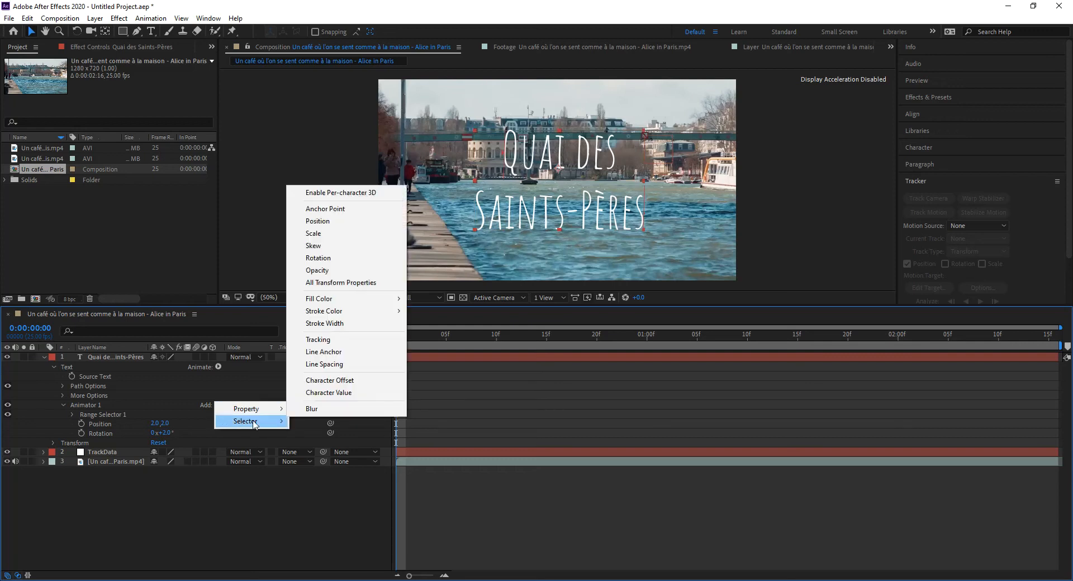
pyautogui.moveTo(254, 424)
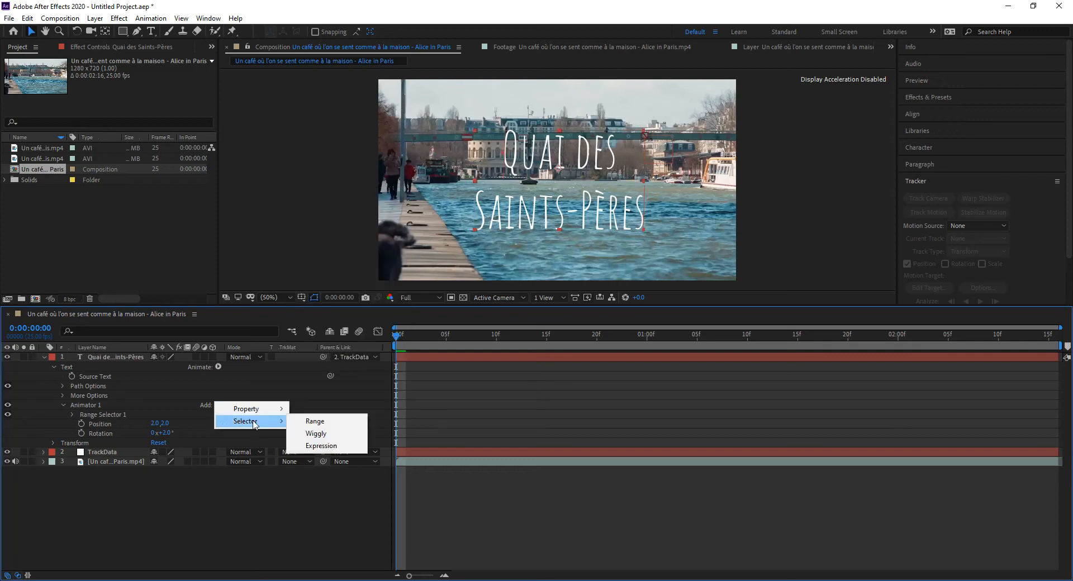
pyautogui.click(334, 434)
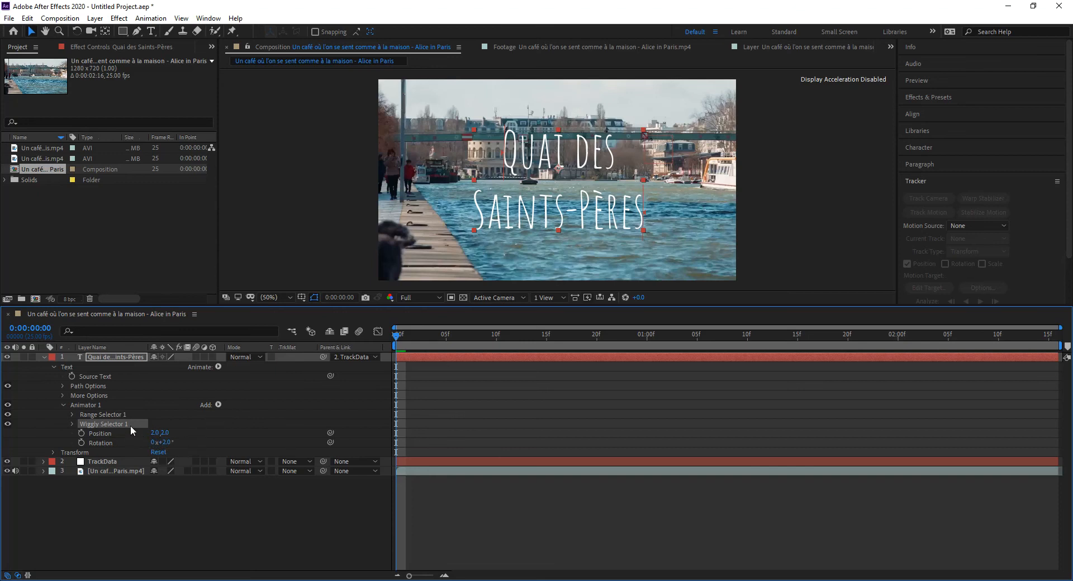
# Scrub through the composition in an enlarged preview to check the wiggling title, and return to the first frame.
pyautogui.moveTo(393, 336); pyautogui.dragTo(516, 337)
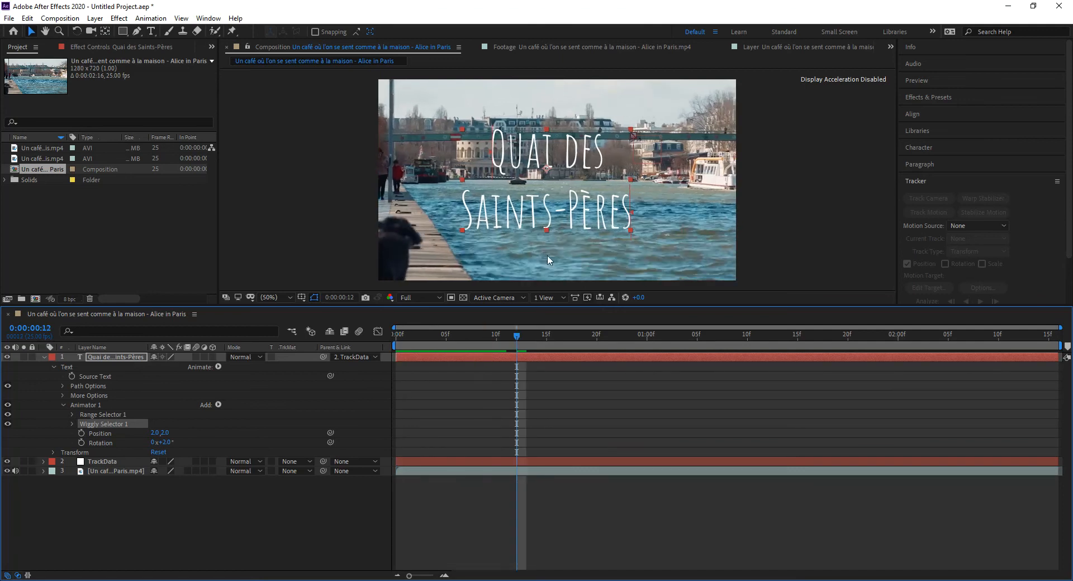
pyautogui.moveTo(508, 306); pyautogui.dragTo(512, 410)
pyautogui.moveTo(513, 444)
pyautogui.mouseDown()
pyautogui.moveTo(400, 441)
pyautogui.moveTo(729, 436)
pyautogui.moveTo(496, 441)
pyautogui.mouseUp()
pyautogui.moveTo(425, 457); pyautogui.dragTo(394, 454)
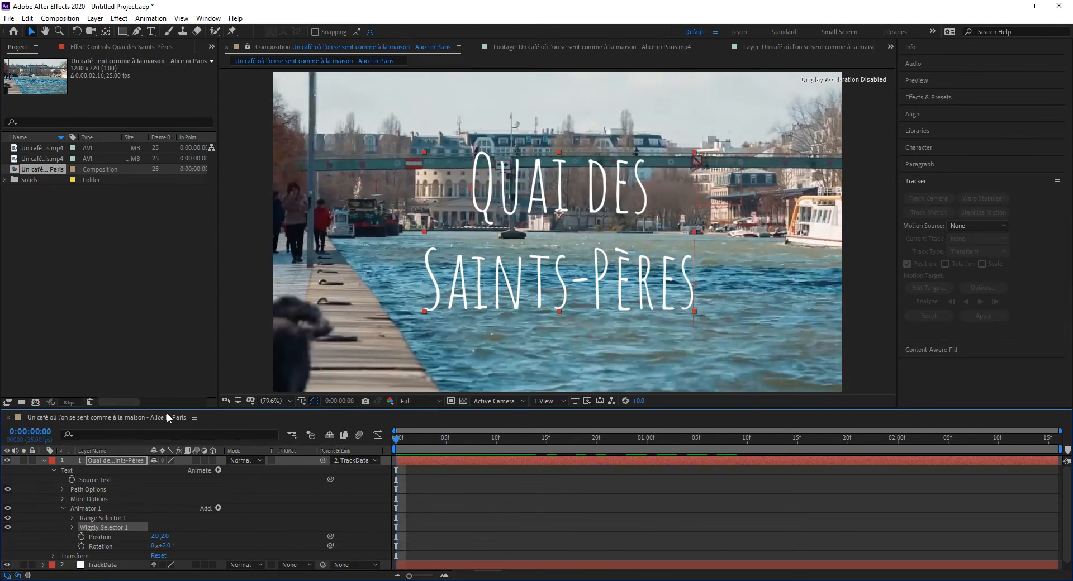
pyautogui.moveTo(170, 412); pyautogui.dragTo(171, 310)
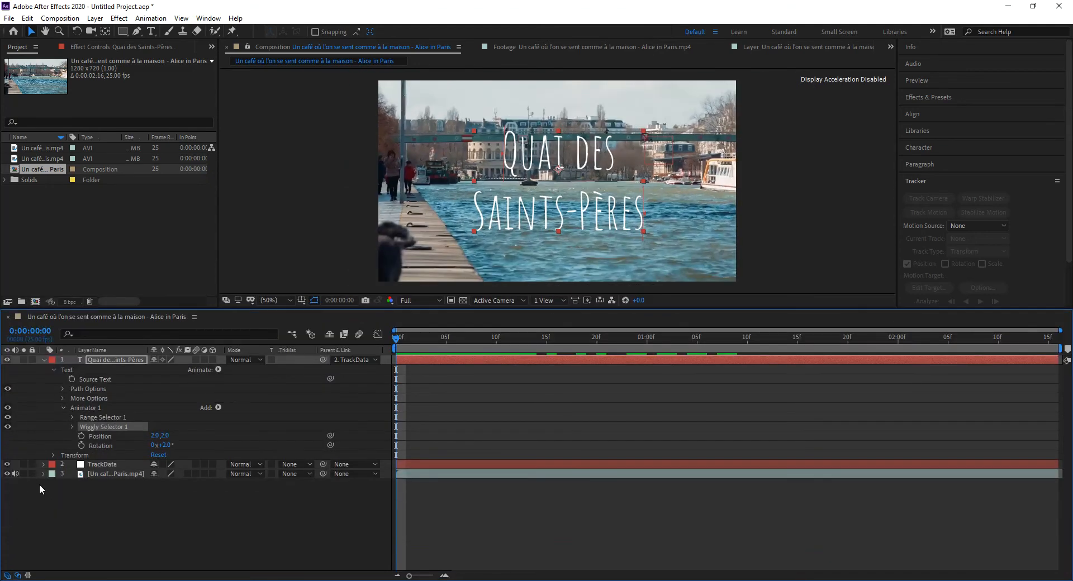
# Hide the video footage layer and scrub through the title alone at 100% magnification, ending on the first frame.
pyautogui.click(8, 474)
pyautogui.moveTo(447, 338); pyautogui.dragTo(687, 342)
pyautogui.moveTo(557, 358); pyautogui.dragTo(538, 343)
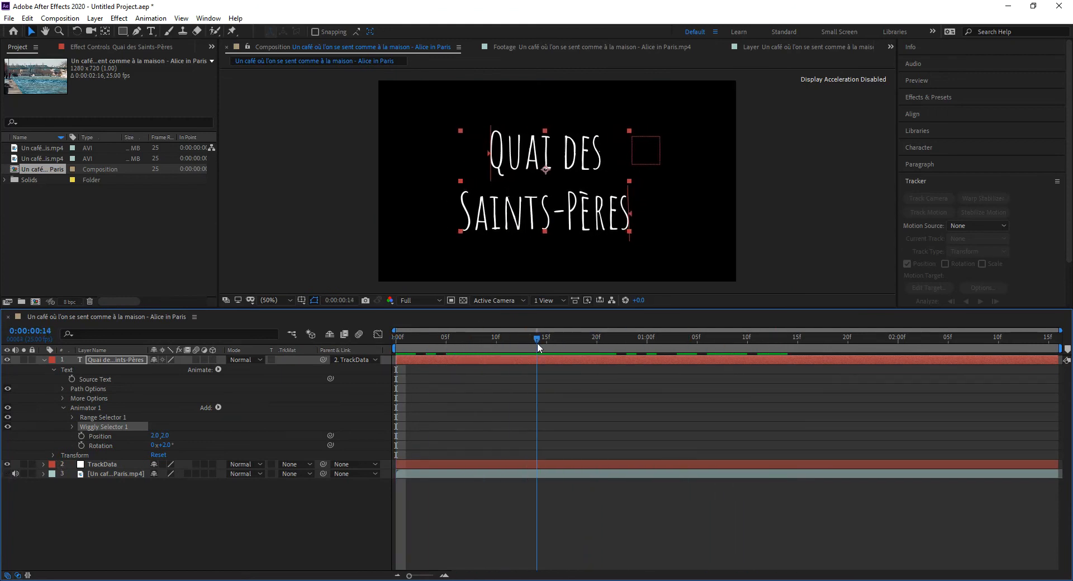
pyautogui.scroll(2, 525, 250)
pyautogui.moveTo(473, 337); pyautogui.dragTo(368, 364)
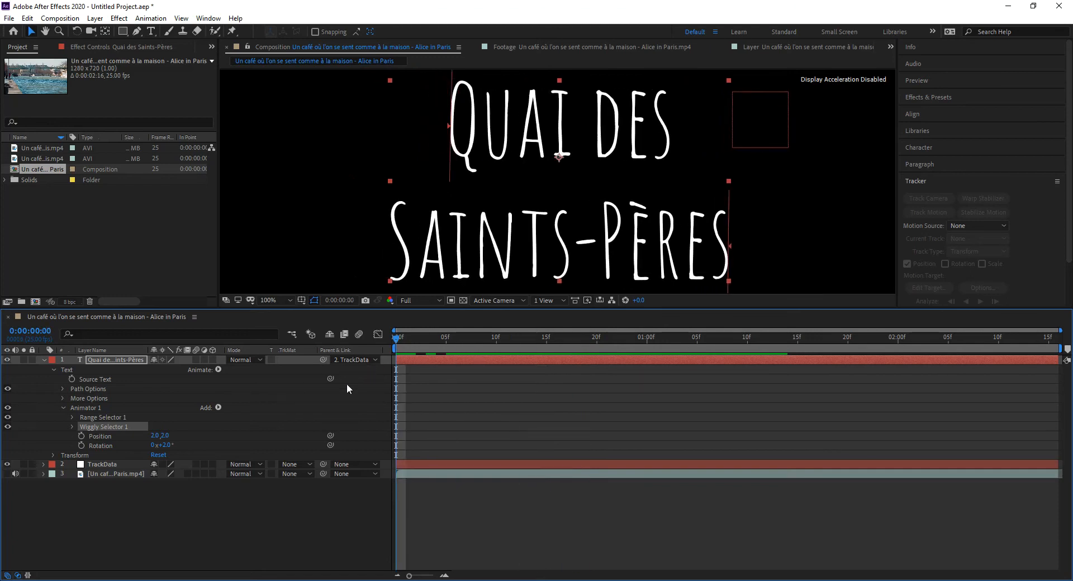
# Set the Wiggly Selector's Wiggles/Second to 10, previewing the title's motion before and after the change.
pyautogui.click(72, 427)
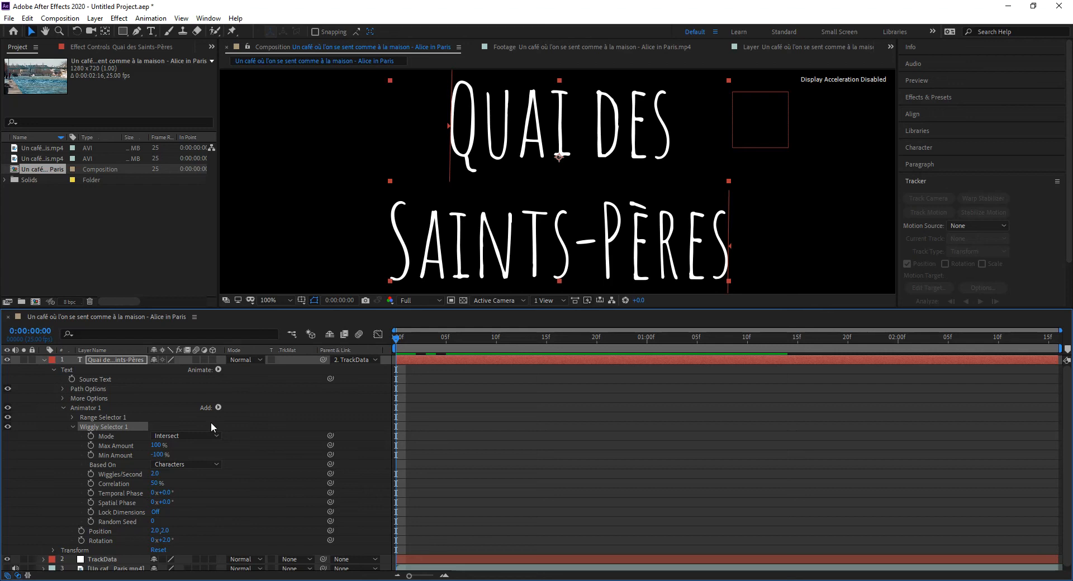
pyautogui.press('space')
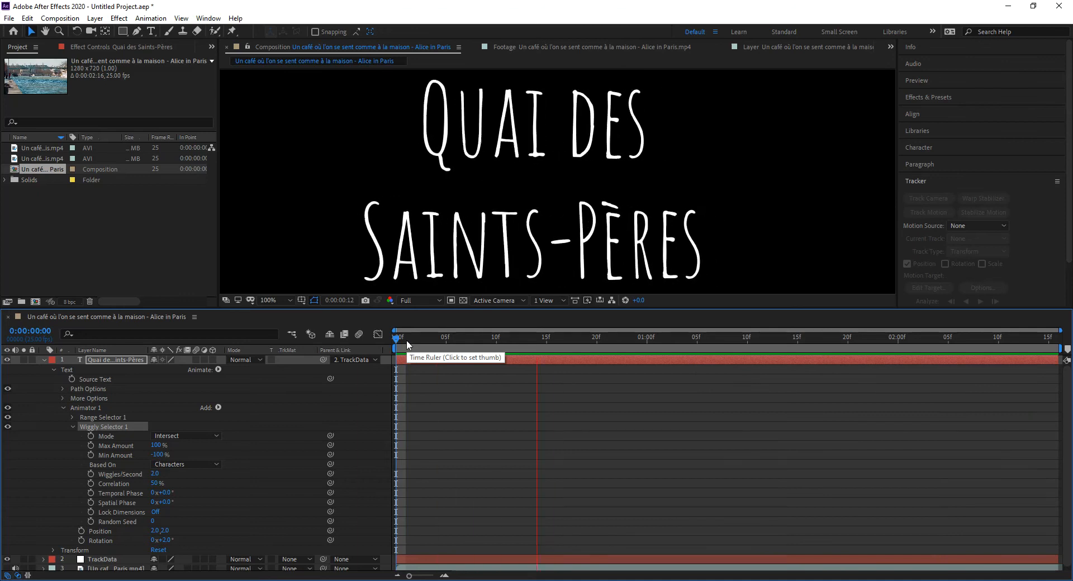
pyautogui.press('space')
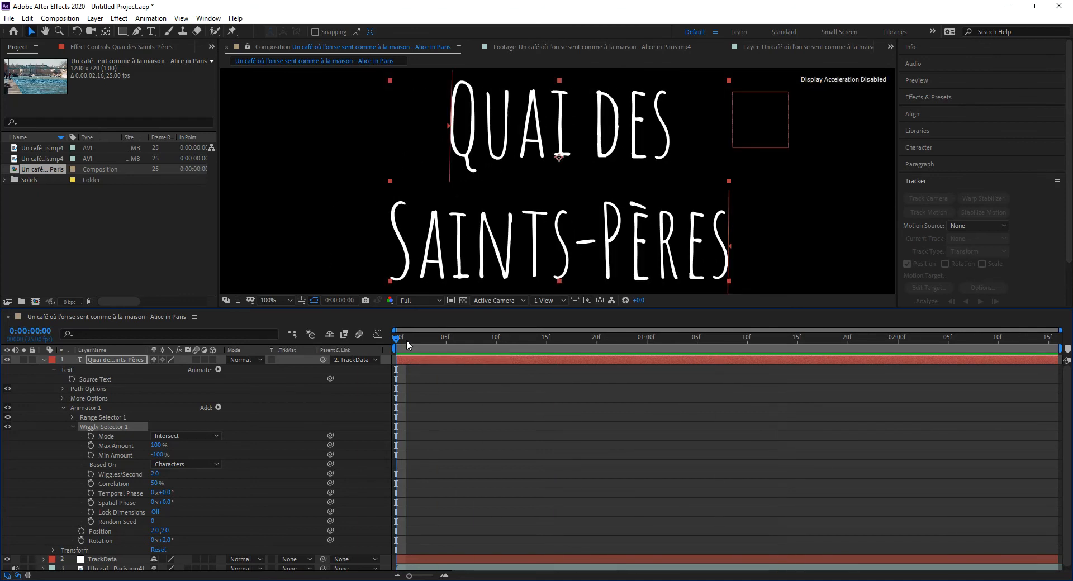
pyautogui.click(154, 474)
pyautogui.write('10')
pyautogui.press('Return')
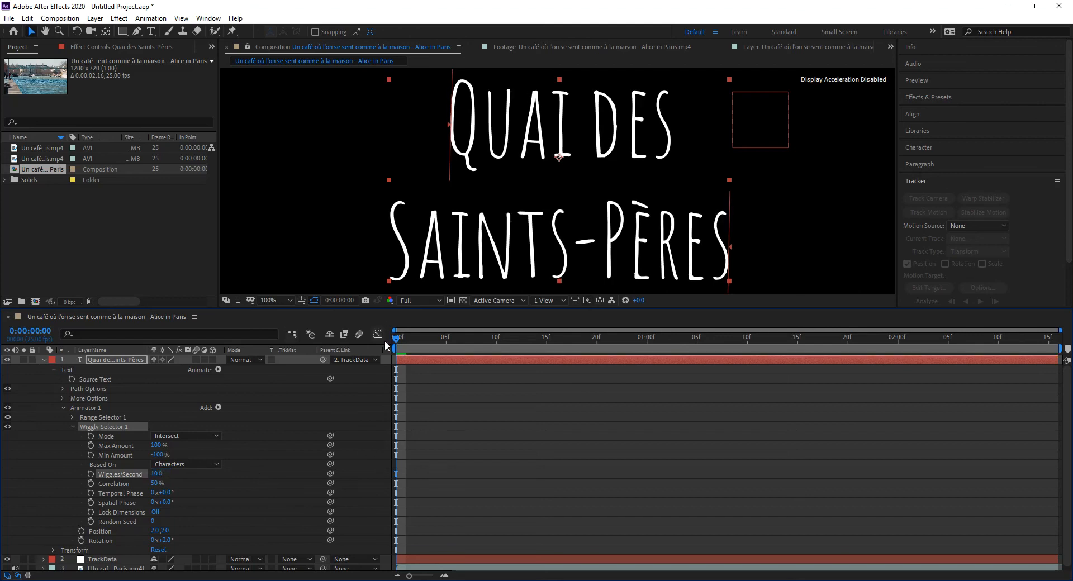
pyautogui.press('space')
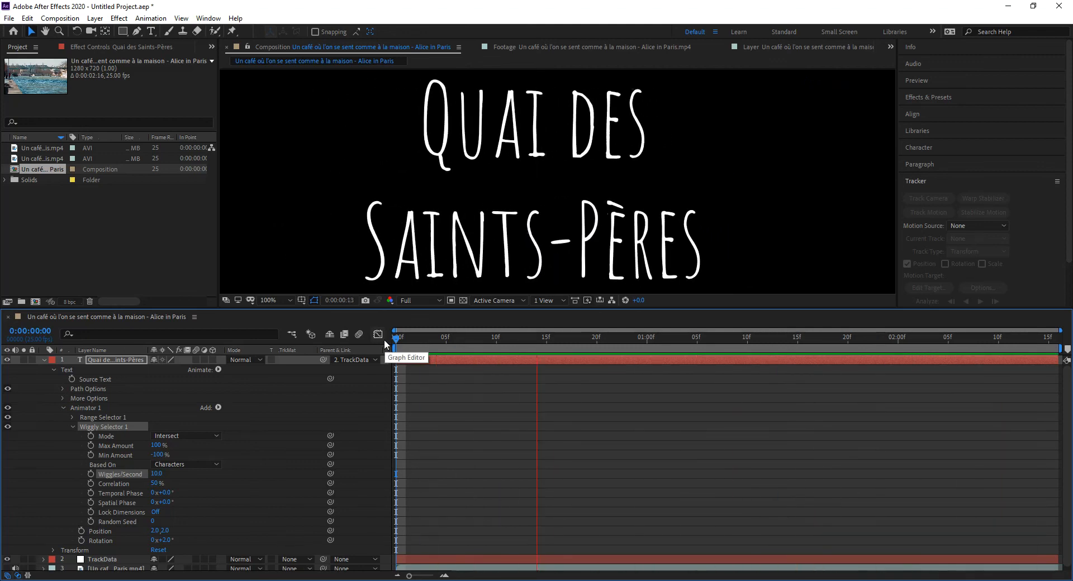
pyautogui.press('space')
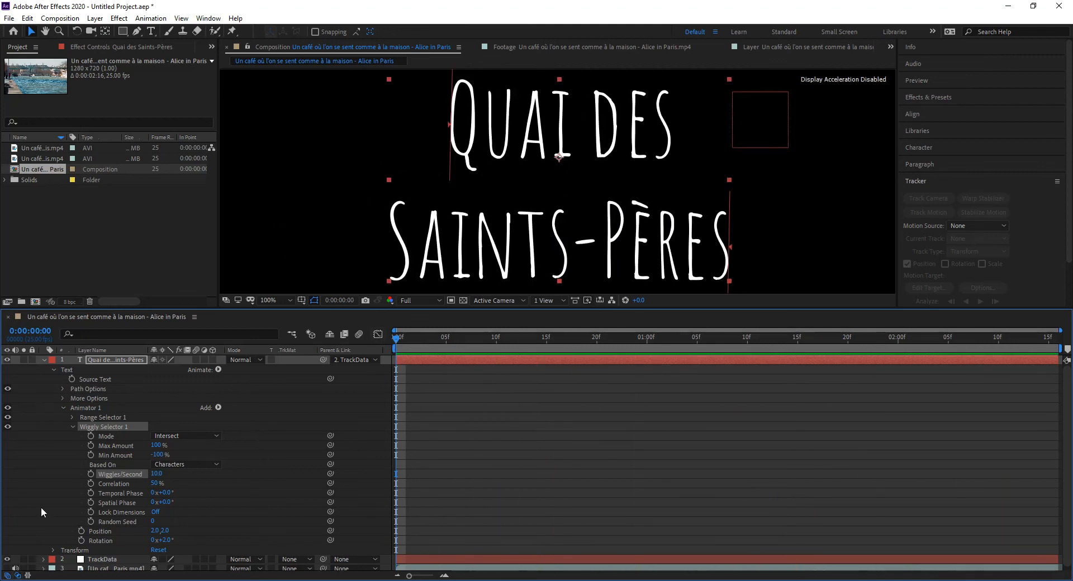
# Show the video footage layer again and play the composition in an enlarged preview area.
pyautogui.click(7, 568)
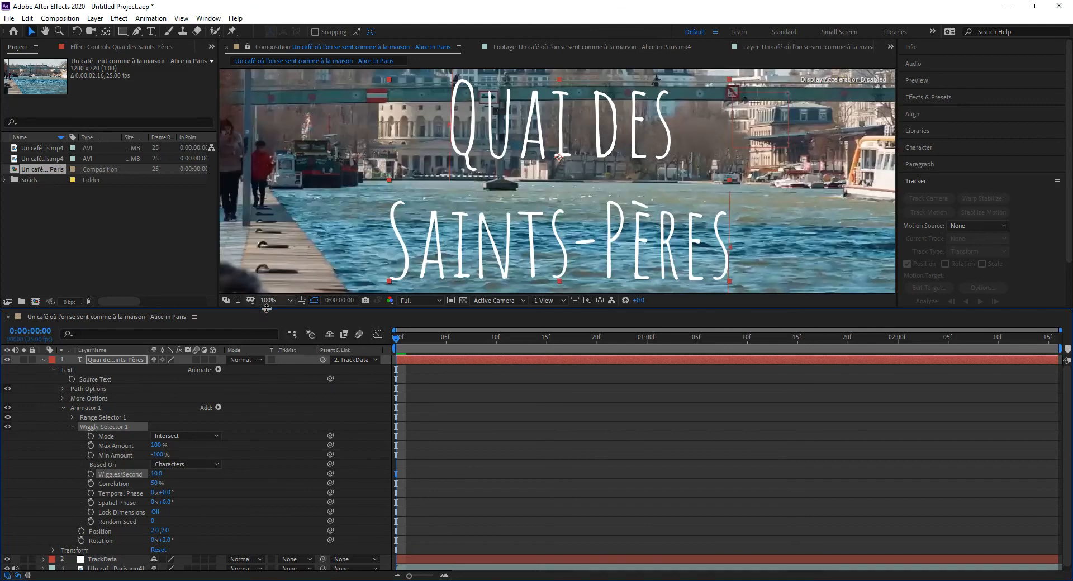
pyautogui.moveTo(268, 308); pyautogui.dragTo(276, 457)
pyautogui.press('space')
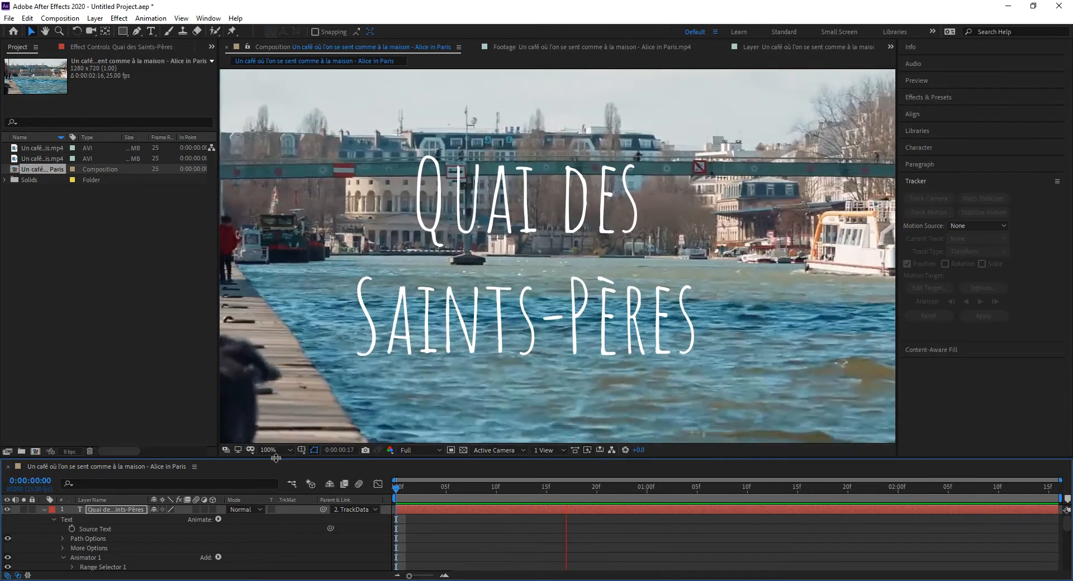
# Set the title's vertical Grouping Alignment to -43% in its text options and preview the resulting character motion.
pyautogui.press('space')
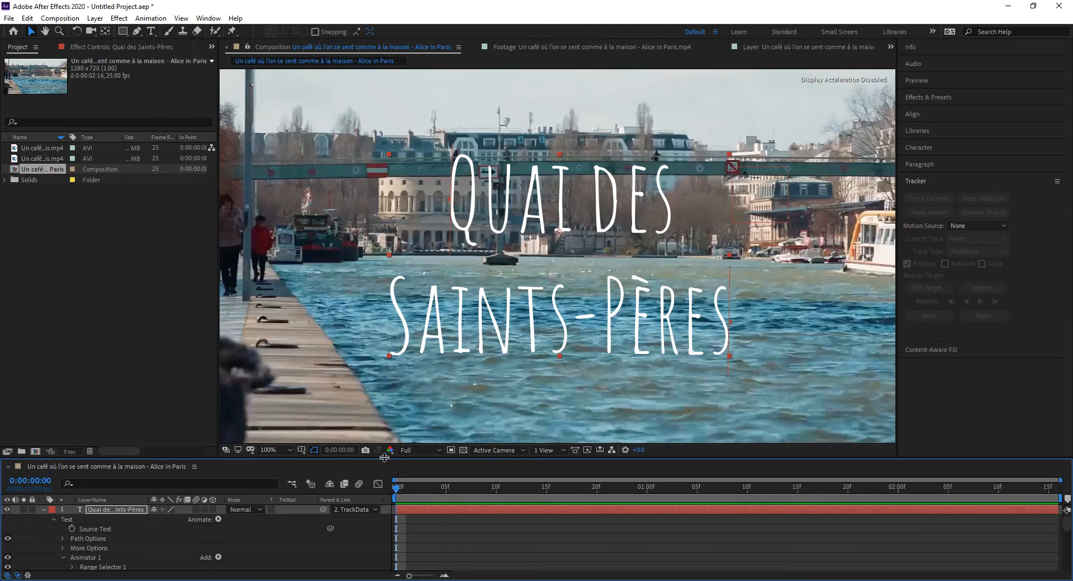
pyautogui.moveTo(385, 458); pyautogui.dragTo(391, 327)
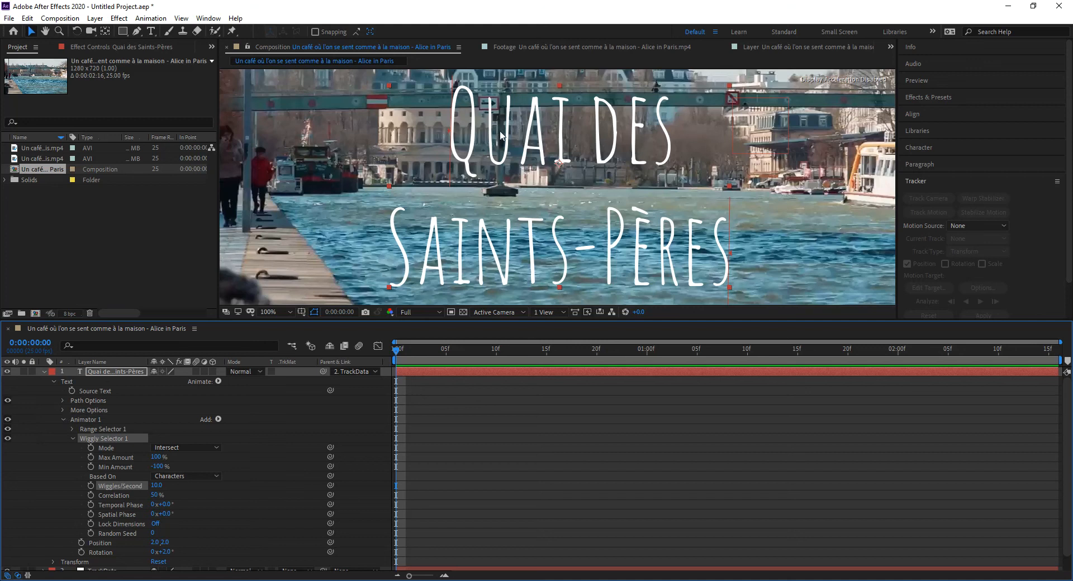
pyautogui.click(62, 410)
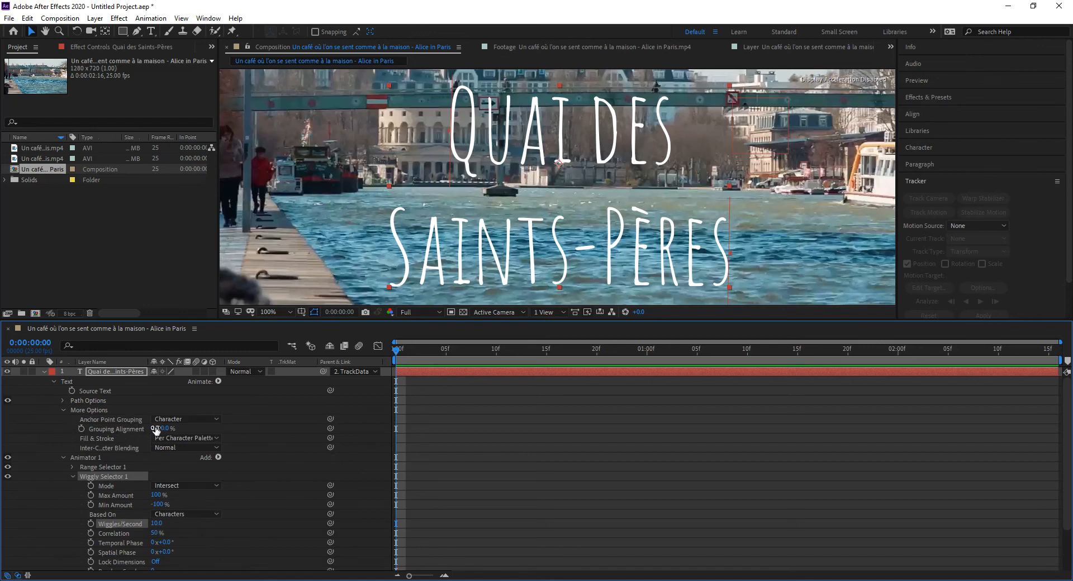
pyautogui.moveTo(167, 429); pyautogui.dragTo(180, 423)
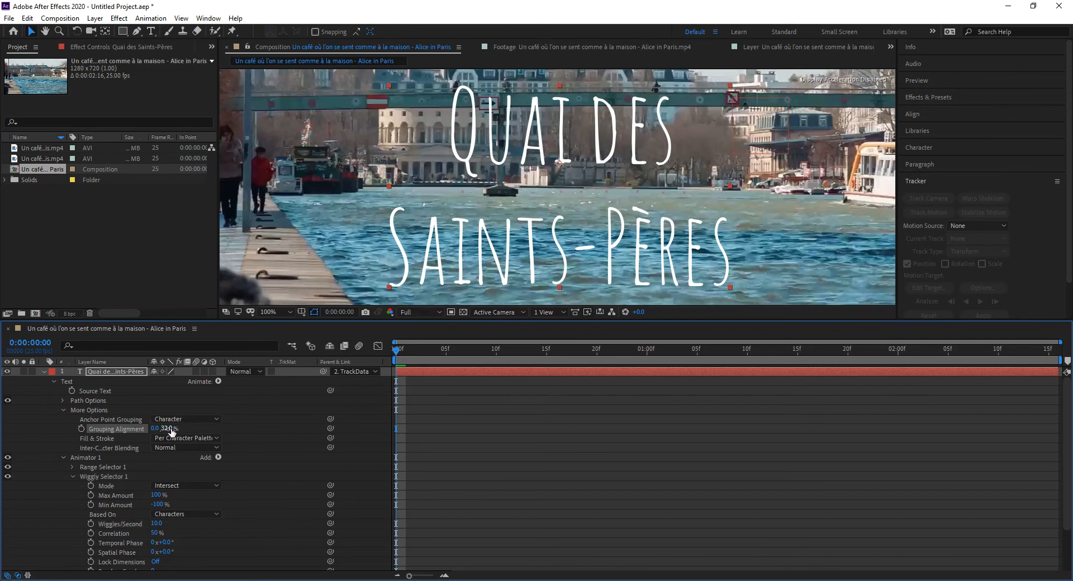
pyautogui.moveTo(165, 428); pyautogui.dragTo(138, 439)
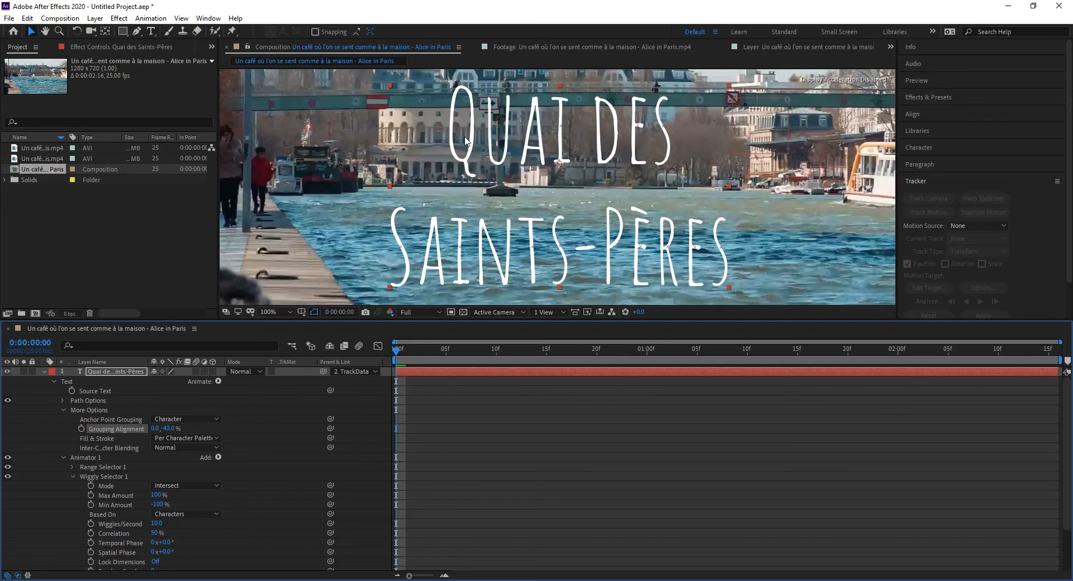
pyautogui.press('space')
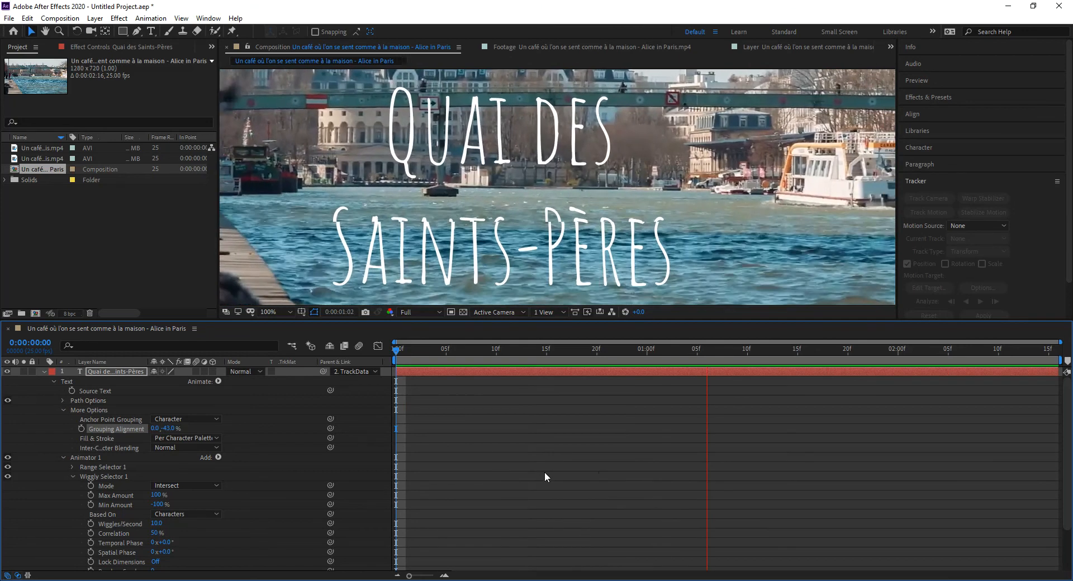
pyautogui.press('space')
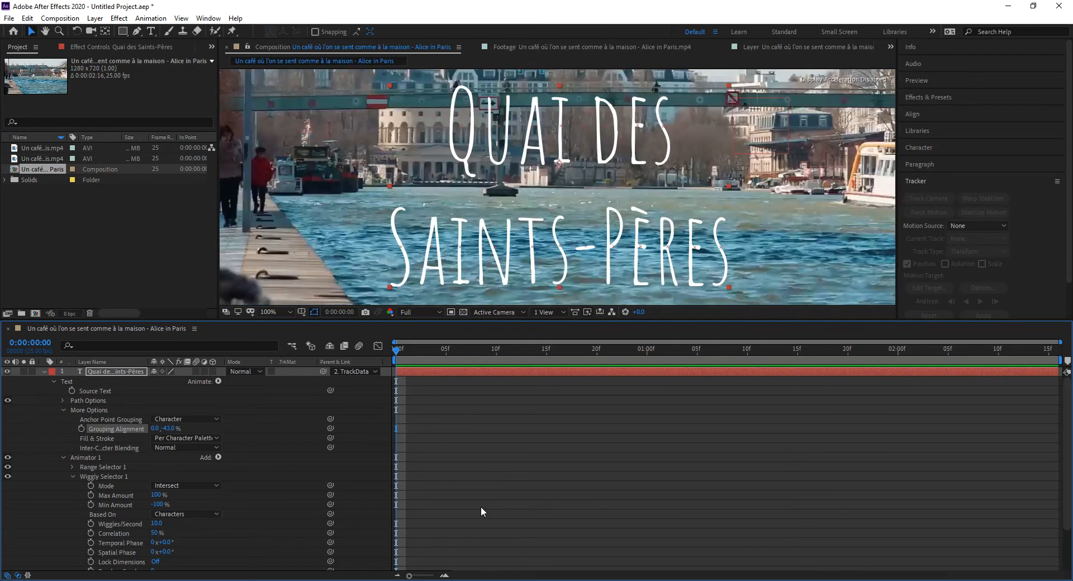
pyautogui.click(43, 371)
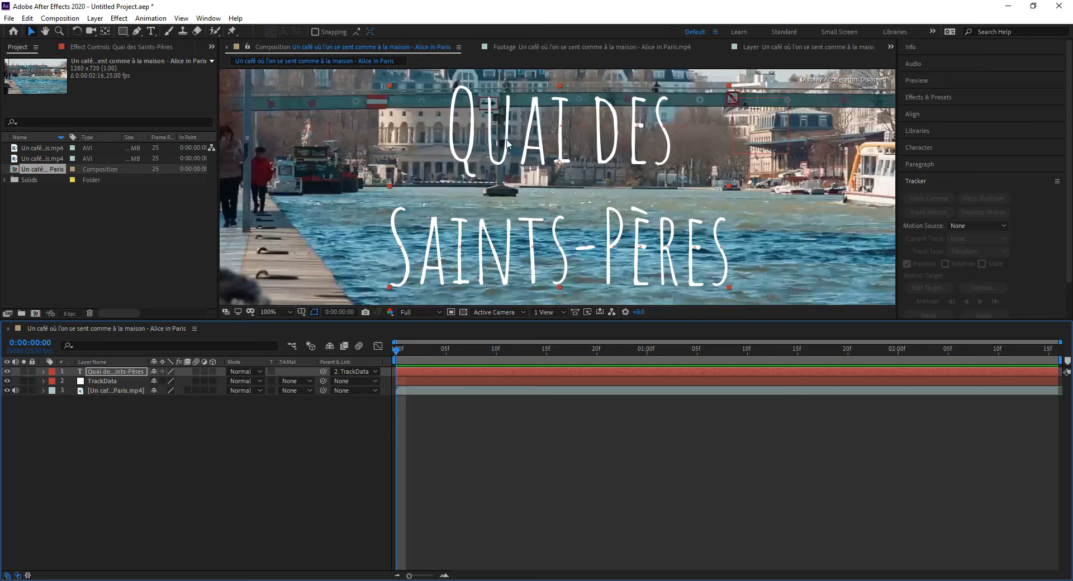
pyautogui.click(151, 18)
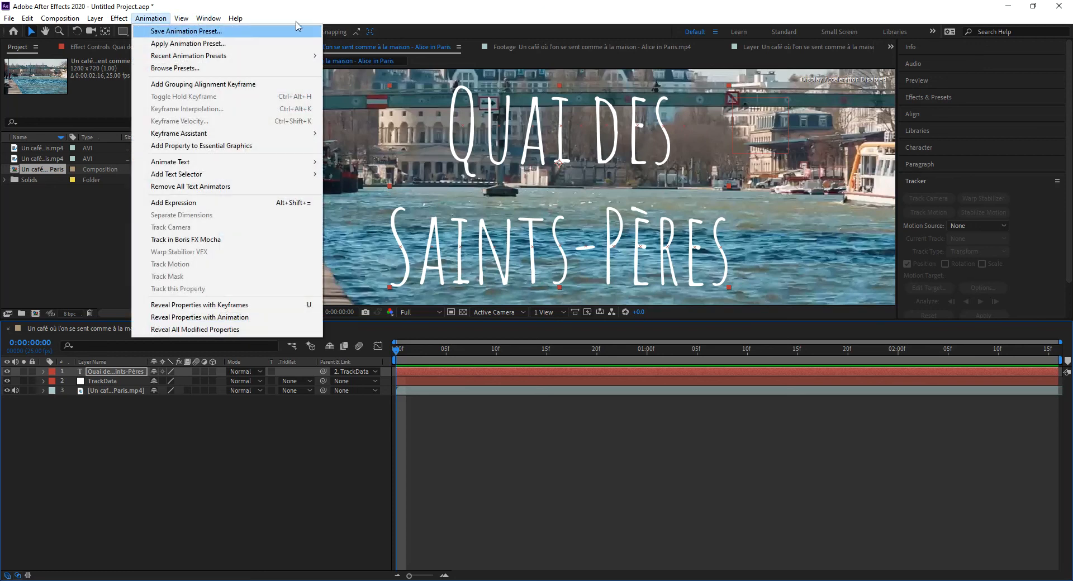
pyautogui.click(385, 8)
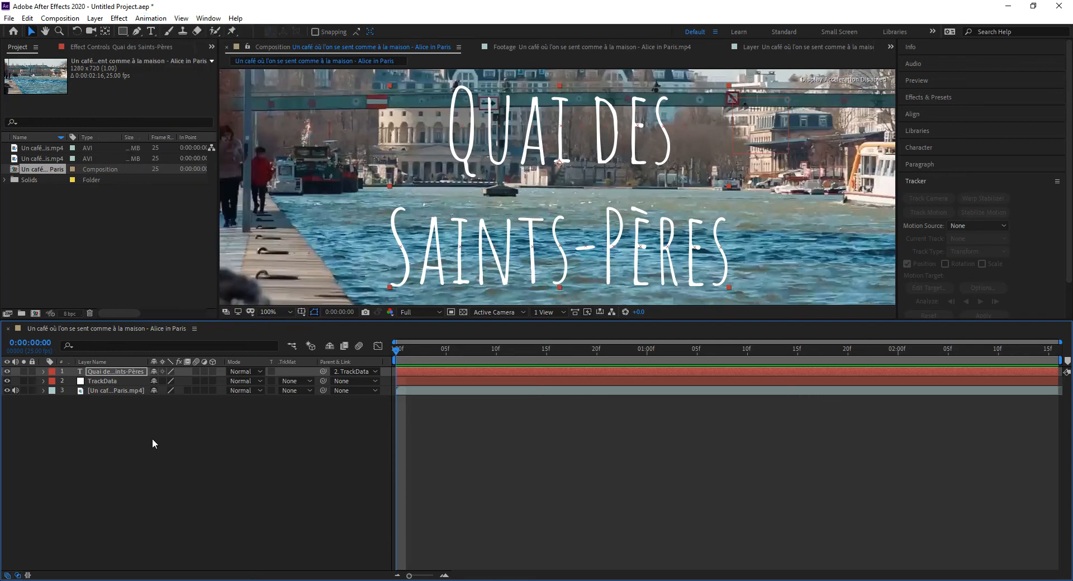
pyautogui.click(43, 369)
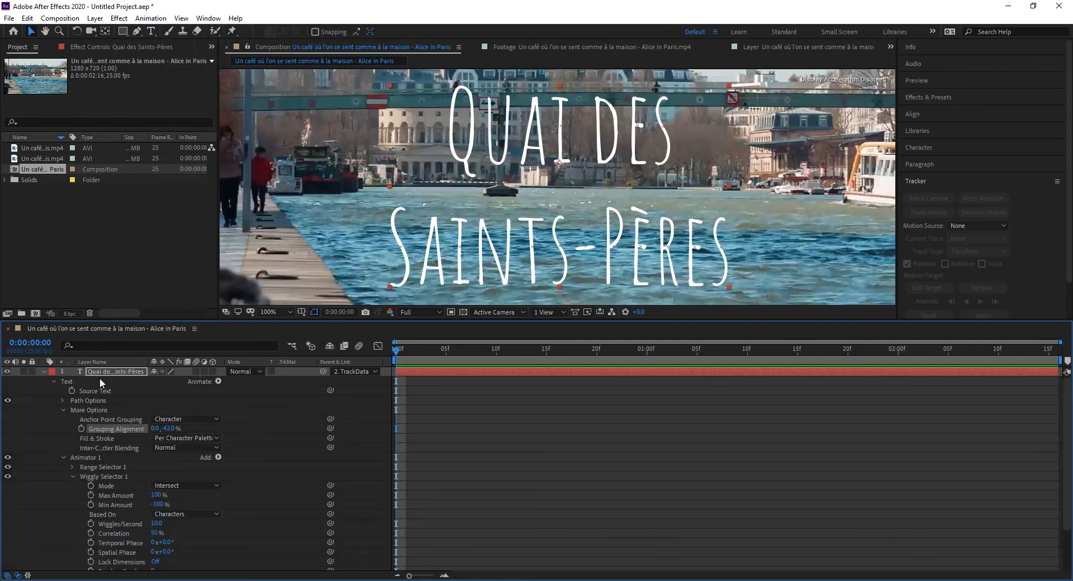
# Save the title's Animator 1 as the animation preset ShakyText2.ffx in User Presets, replacing the existing file.
pyautogui.click(62, 410)
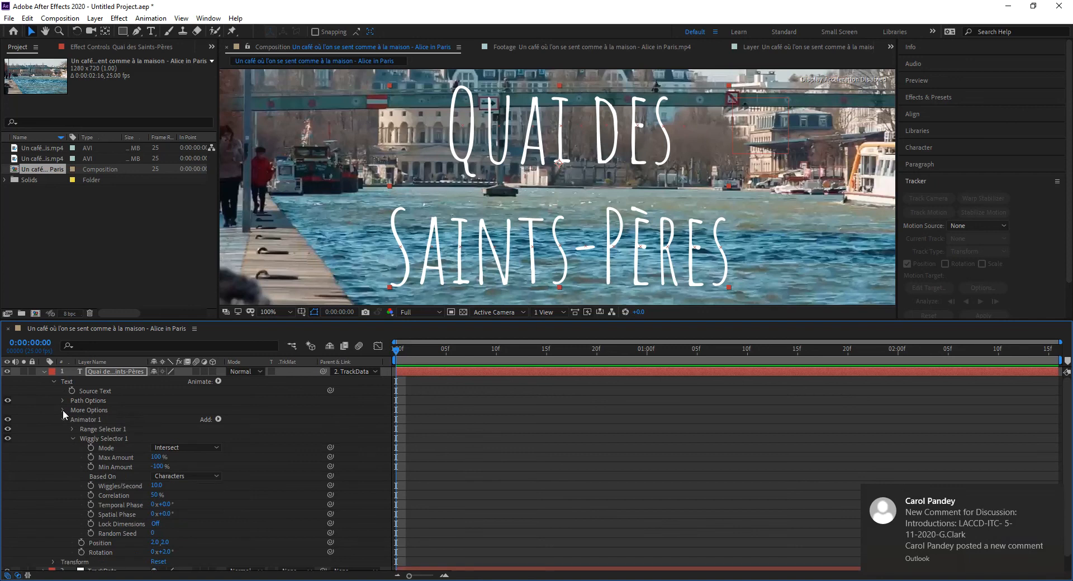
pyautogui.click(63, 419)
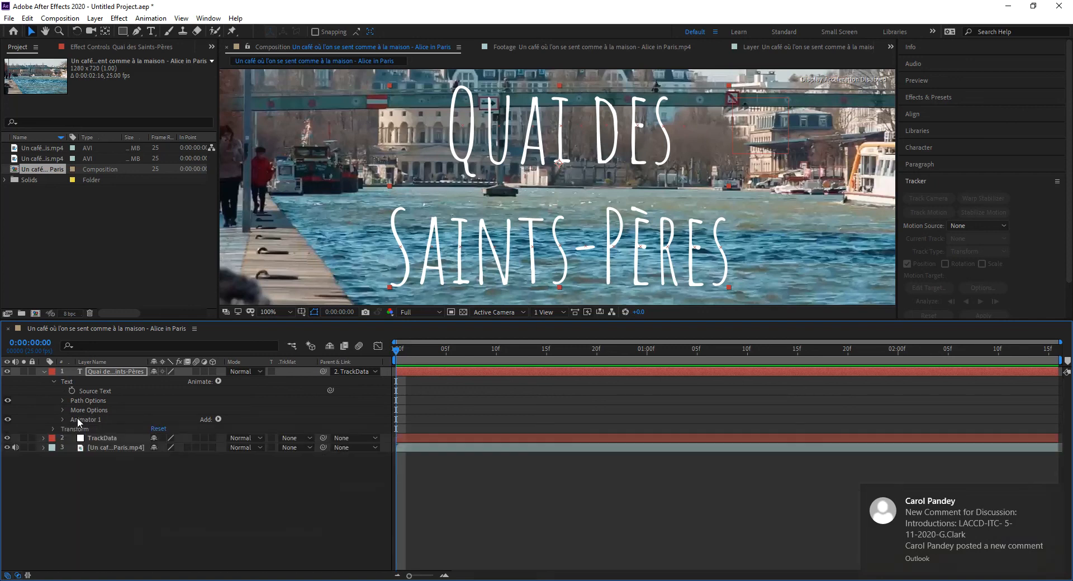
pyautogui.click(62, 418)
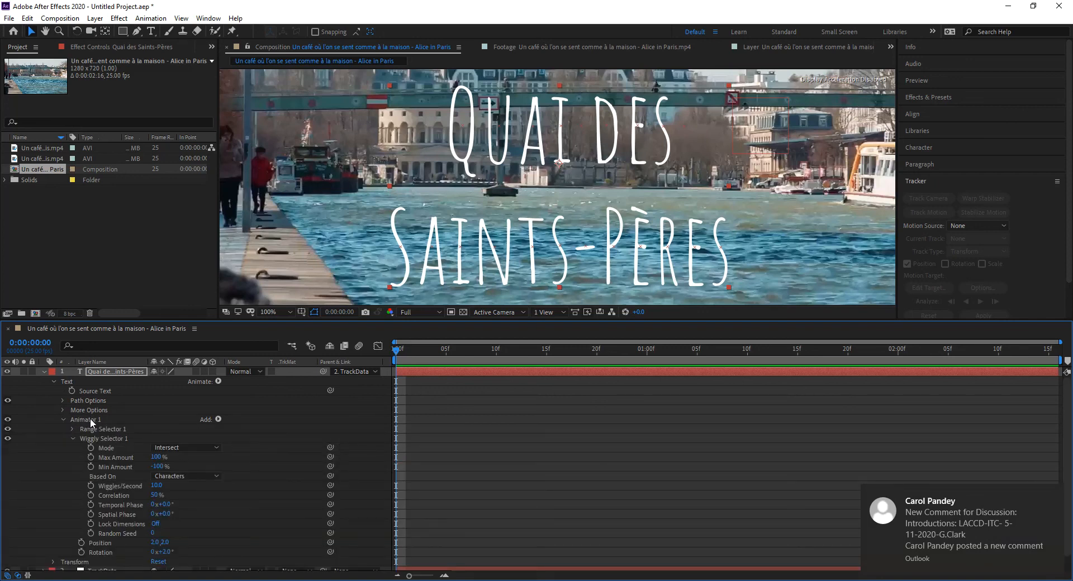
pyautogui.click(90, 419)
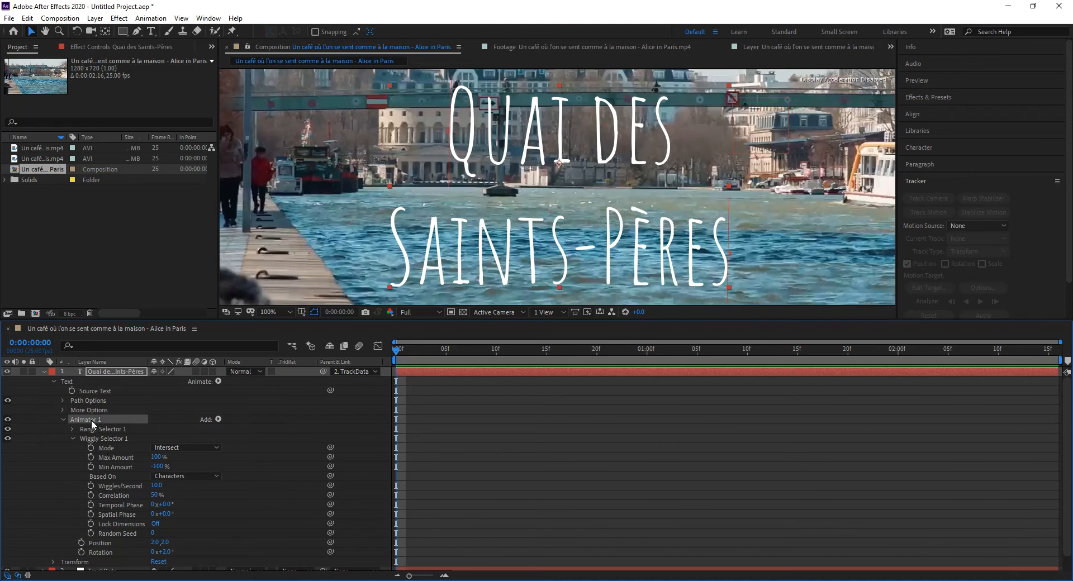
pyautogui.rightClick(93, 420)
pyautogui.press('Escape')
pyautogui.click(161, 20)
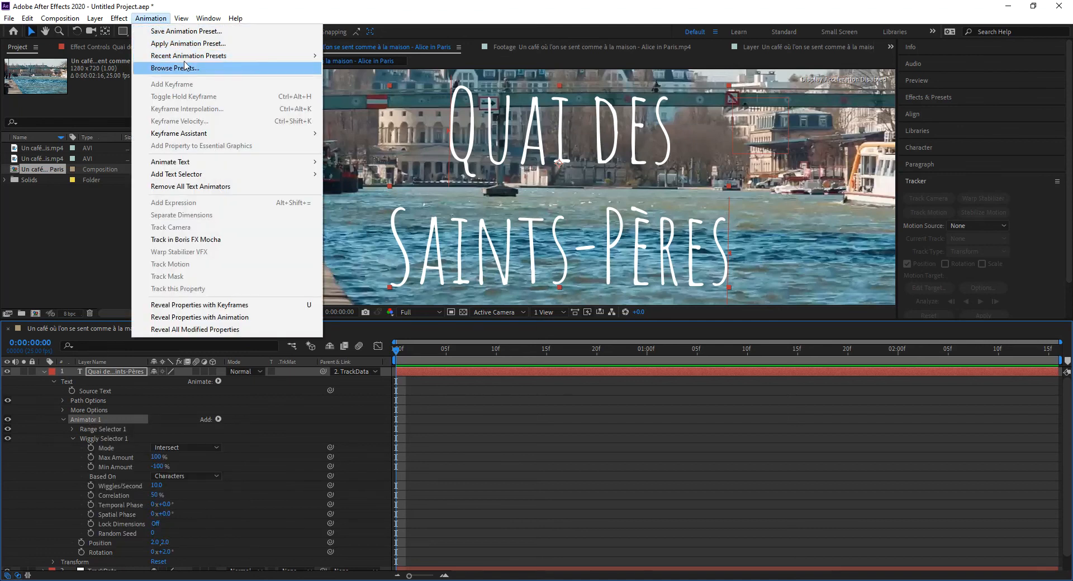
pyautogui.click(188, 31)
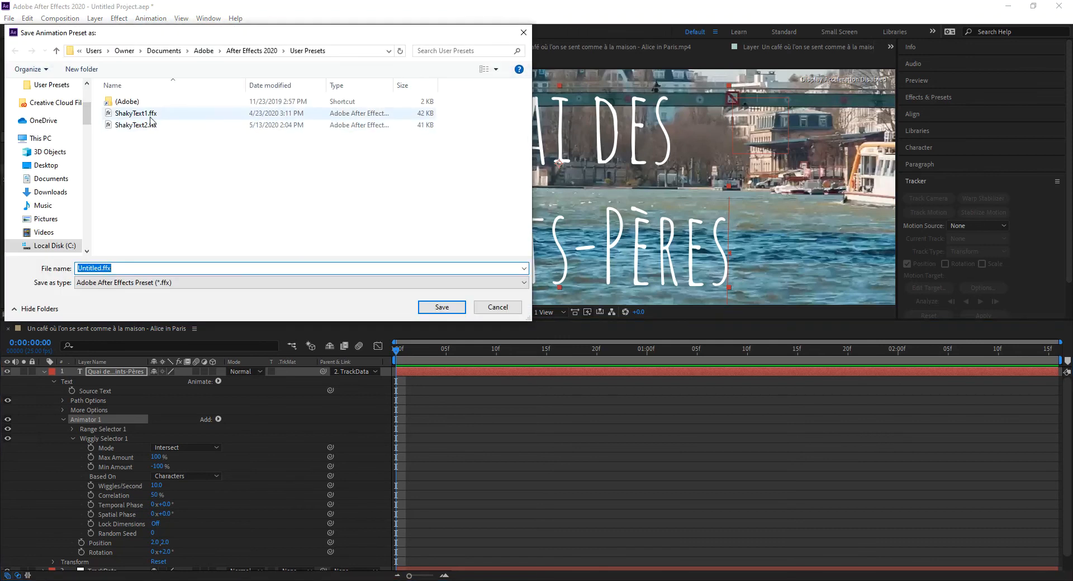
pyautogui.click(153, 128)
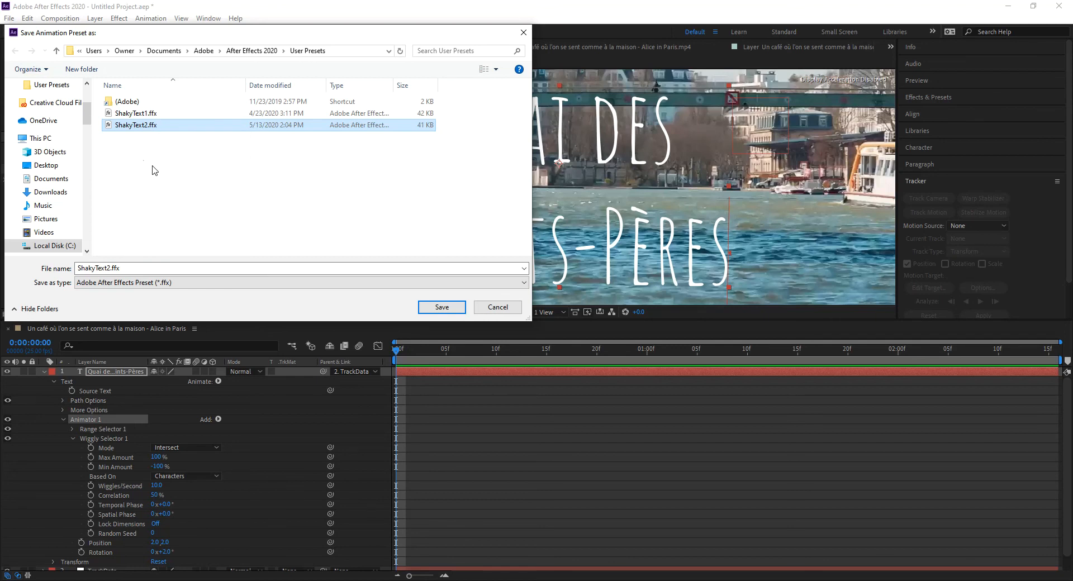
pyautogui.click(450, 308)
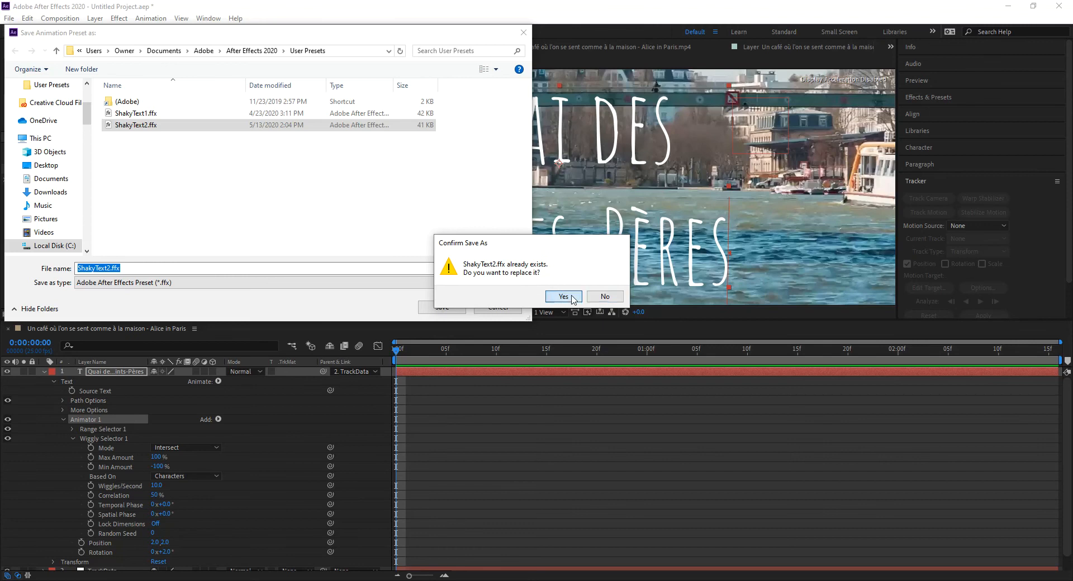
pyautogui.click(563, 296)
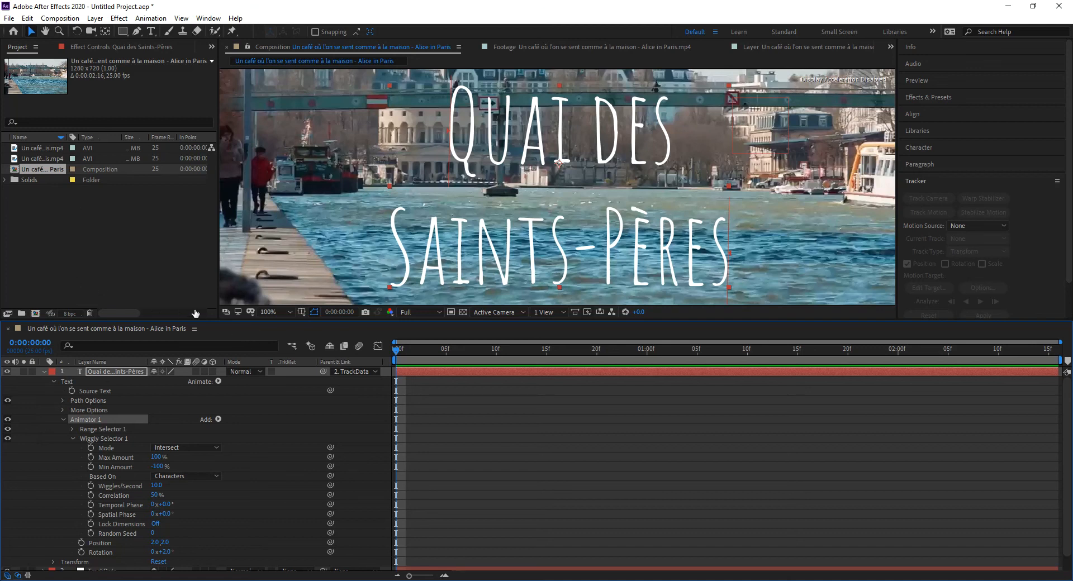
# Create a new composition Comp 1 with the HDV/HDTV 720 25 preset, 1280 x 720 px, 0:00:02:04 long.
pyautogui.moveTo(218, 320); pyautogui.dragTo(227, 411)
pyautogui.hotkey('ctrl', 'k')
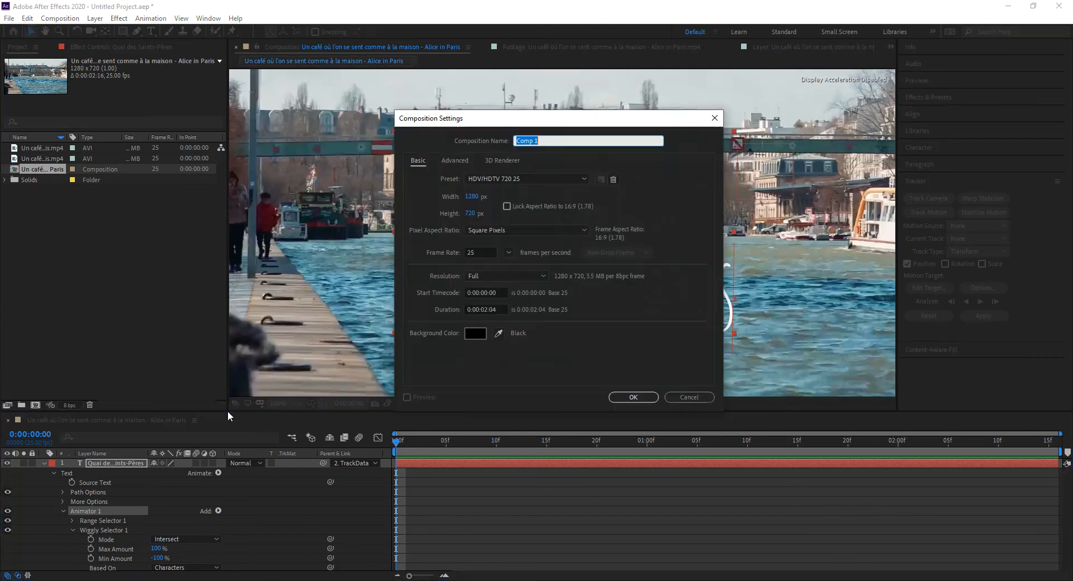
pyautogui.click(643, 399)
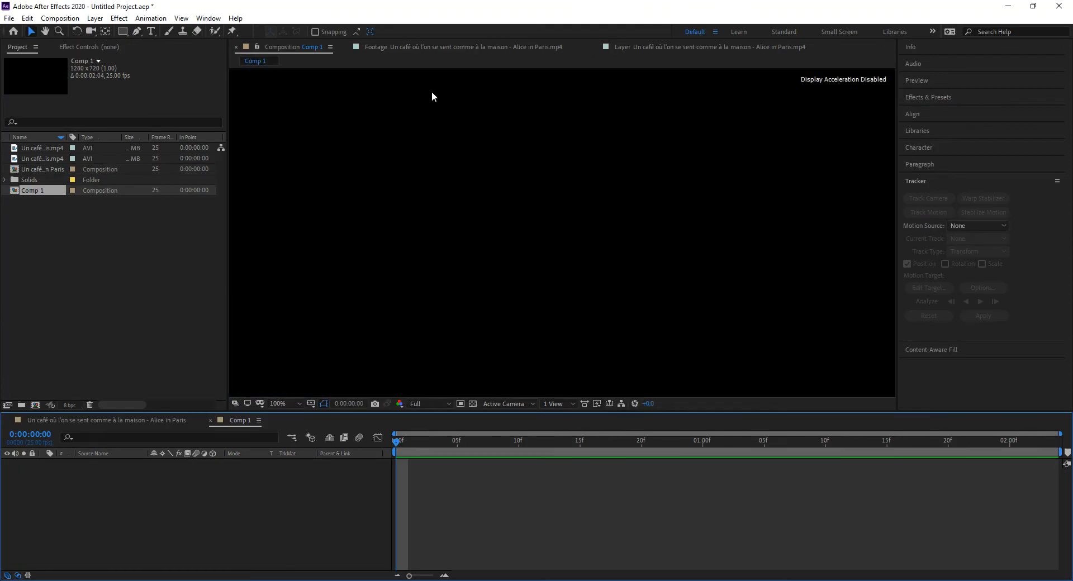
# Add a text layer reading "TEXT" to the new composition and move it slightly down and to the right.
pyautogui.click(151, 31)
pyautogui.click(532, 234)
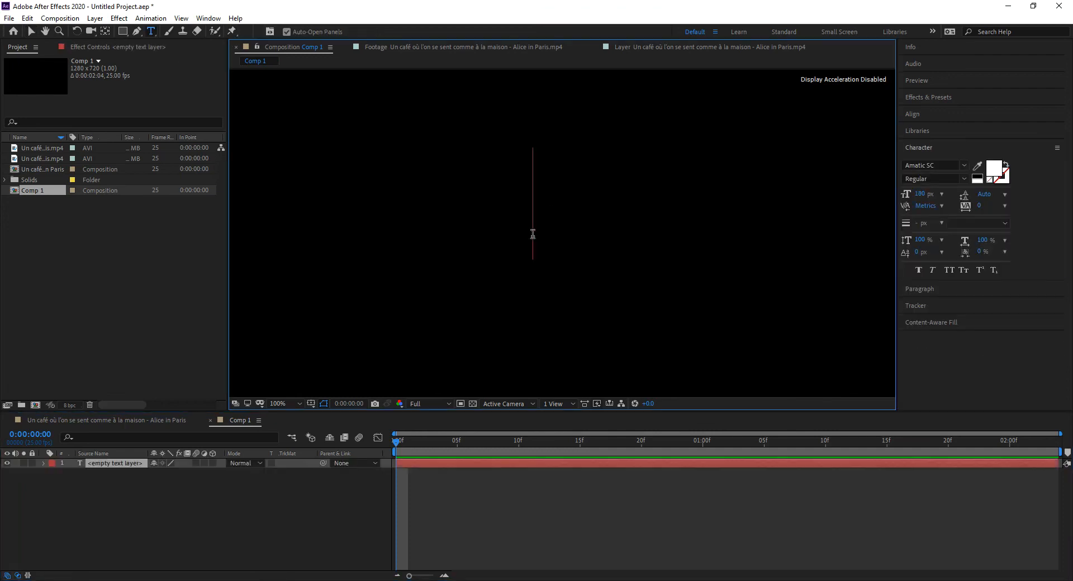
pyautogui.write('TEXT')
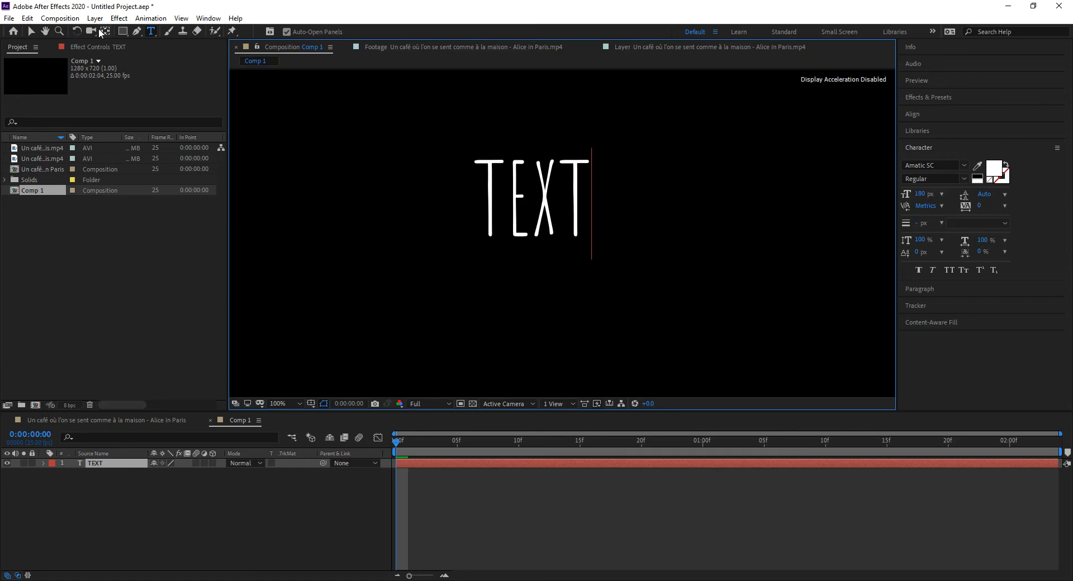
pyautogui.click(31, 31)
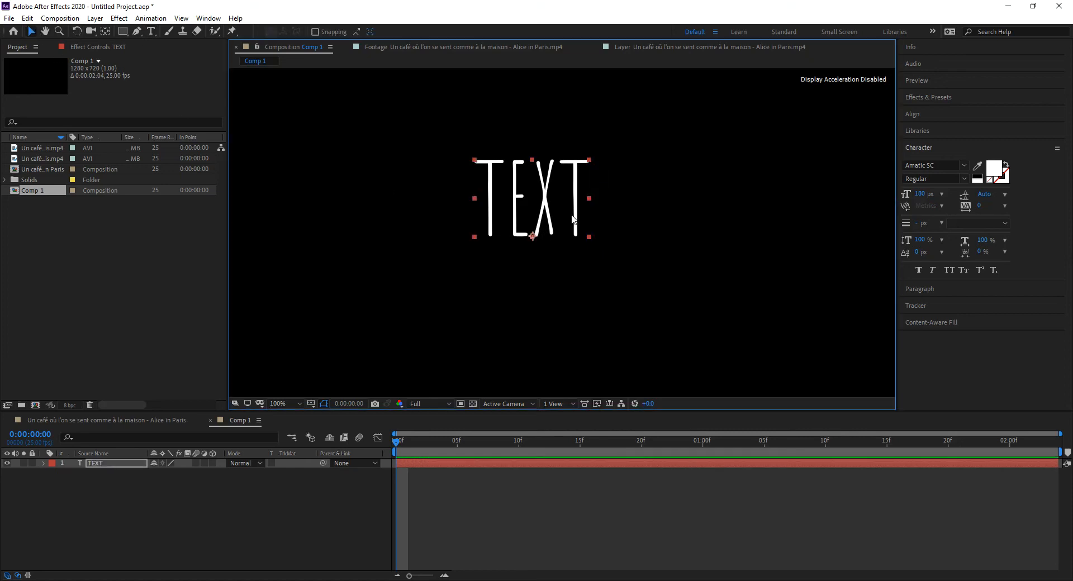
pyautogui.moveTo(572, 216); pyautogui.dragTo(591, 233)
# Apply the animation preset ShakyText2.ffx to the "TEXT" layer and preview its motion.
pyautogui.click(148, 20)
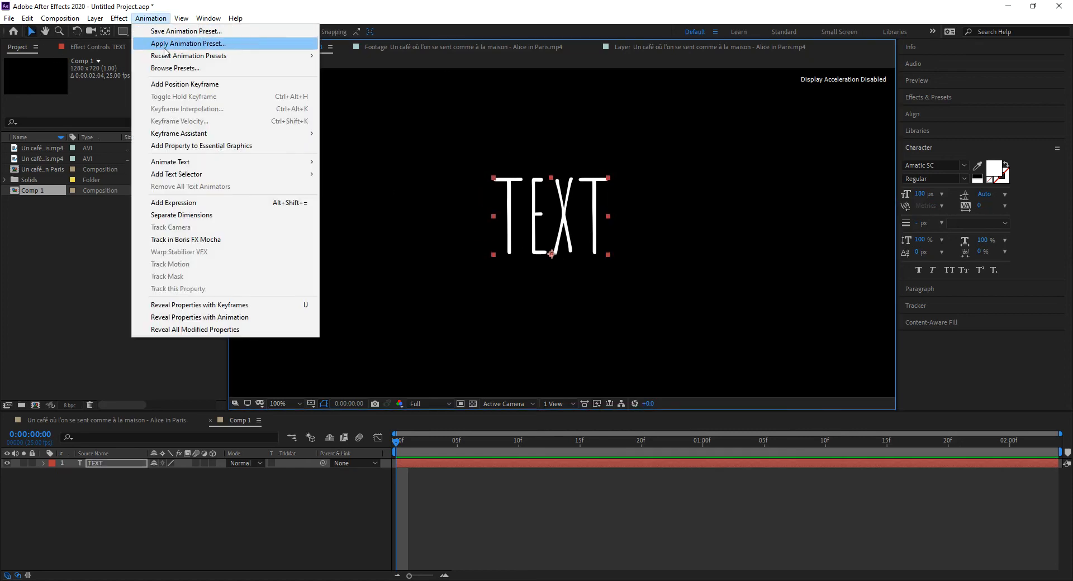
pyautogui.click(170, 46)
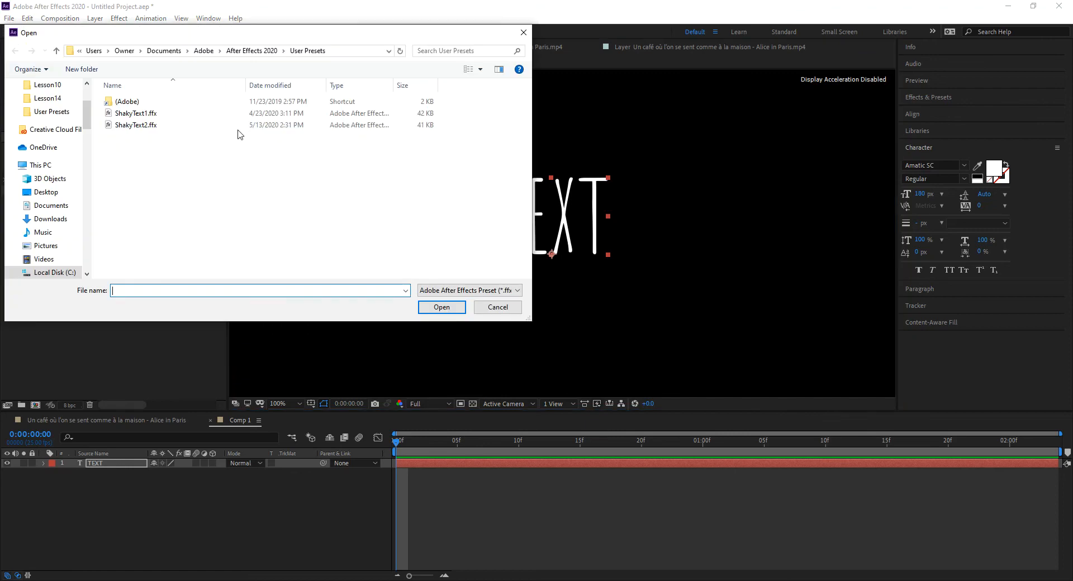
pyautogui.click(151, 126)
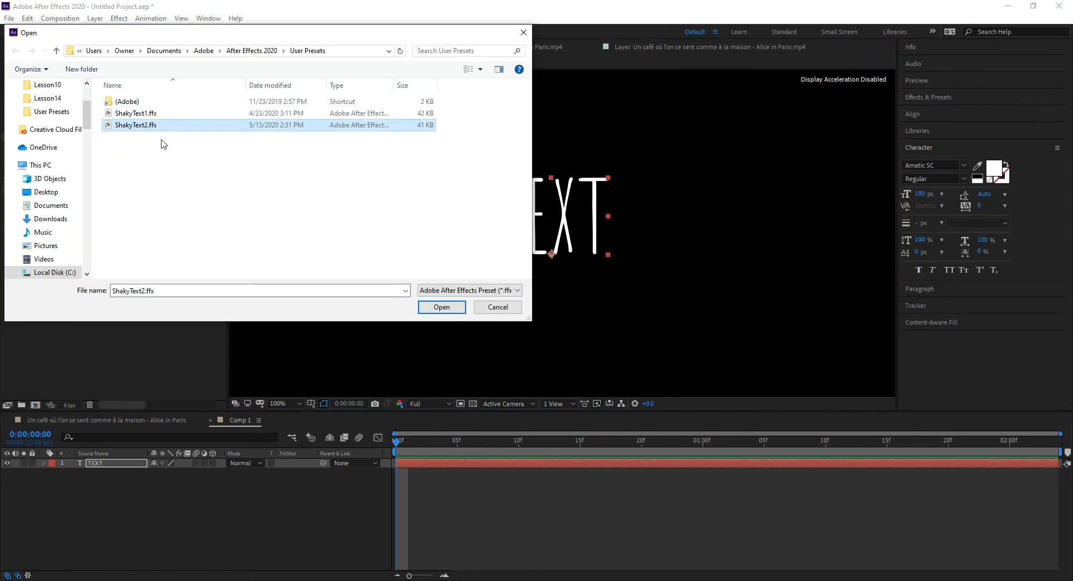
pyautogui.click(456, 307)
pyautogui.click(411, 441)
pyautogui.press('space')
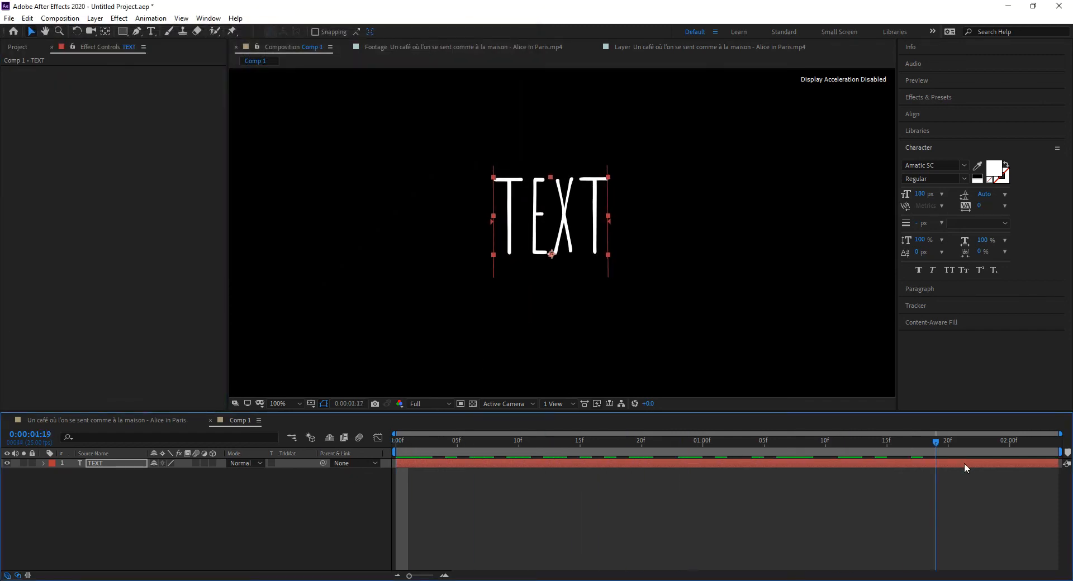